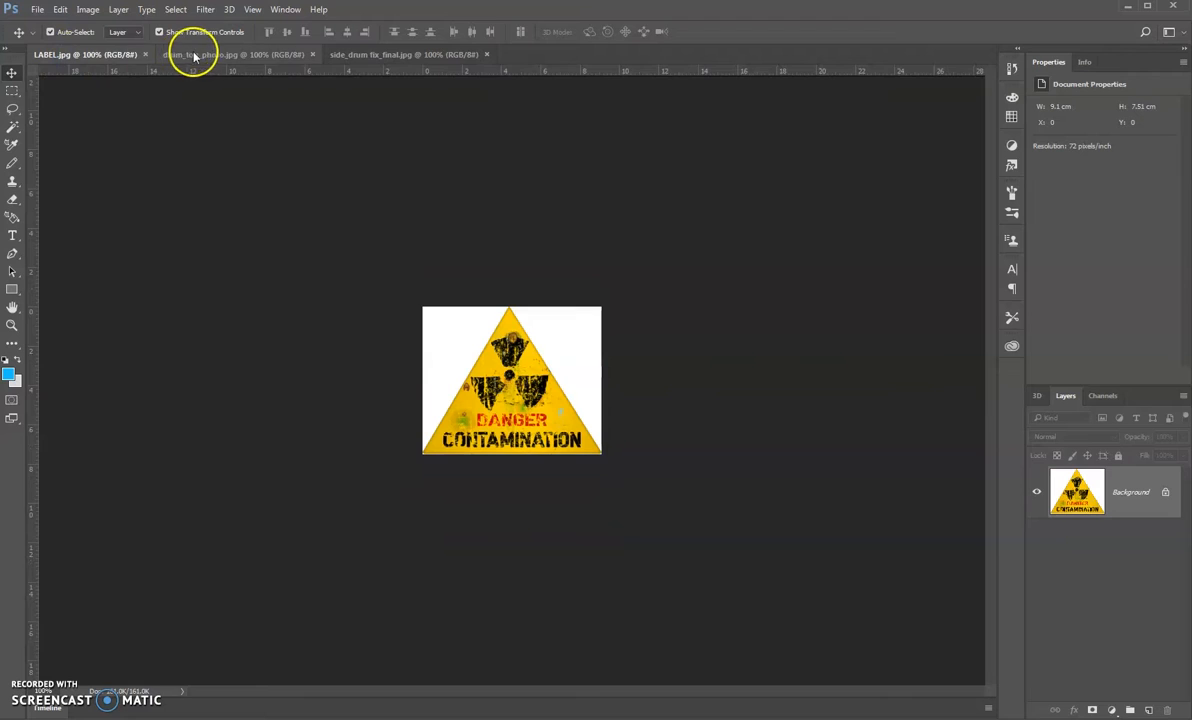
Add a new layer named "drum side" above the background of templateuv.jpg
left_click(210, 55)
left_click(380, 54)
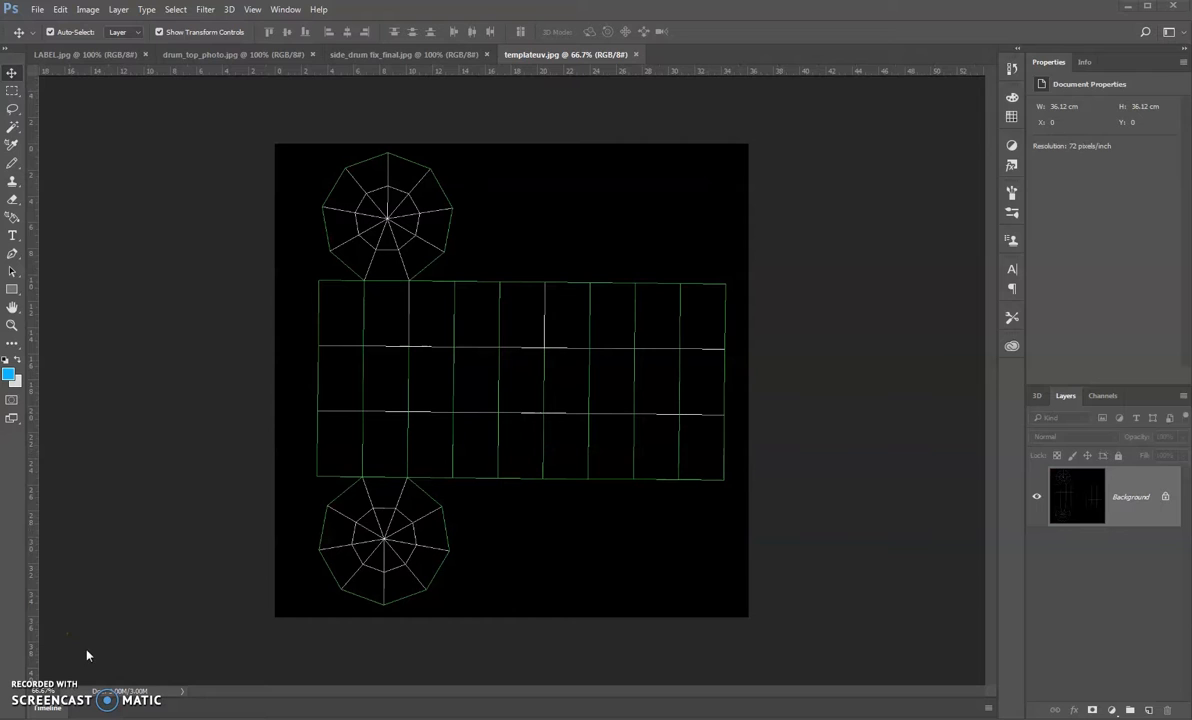
left_click(1149, 711)
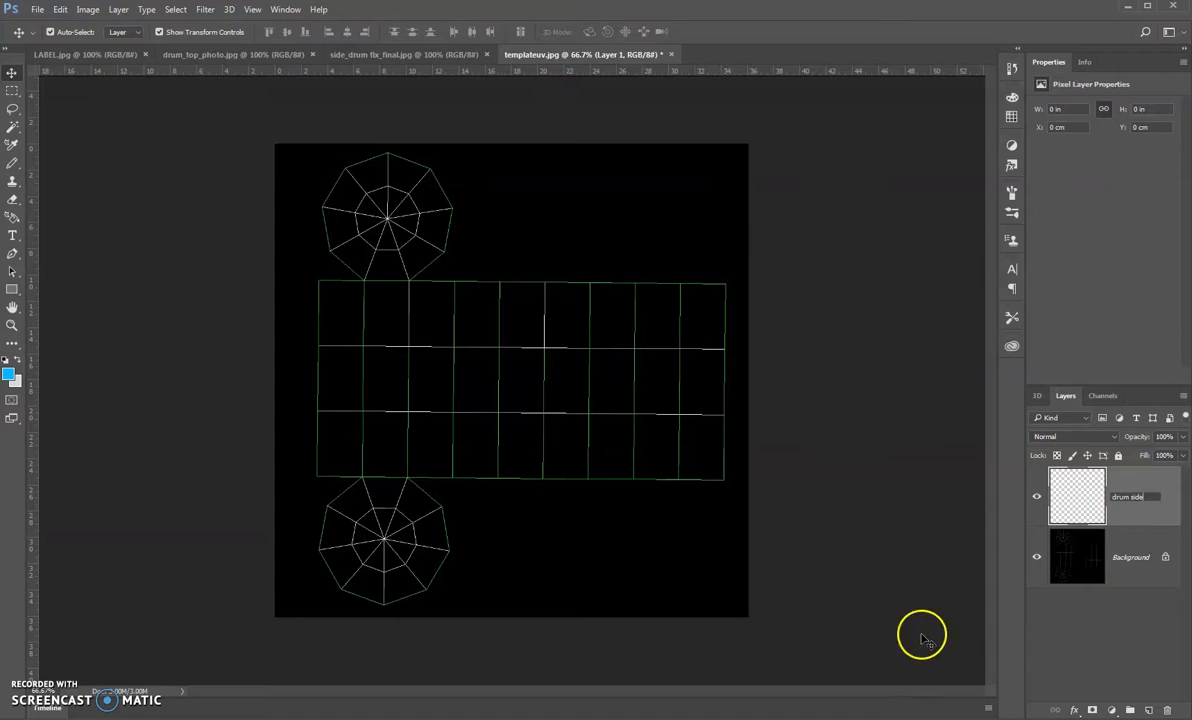
left_click(829, 606)
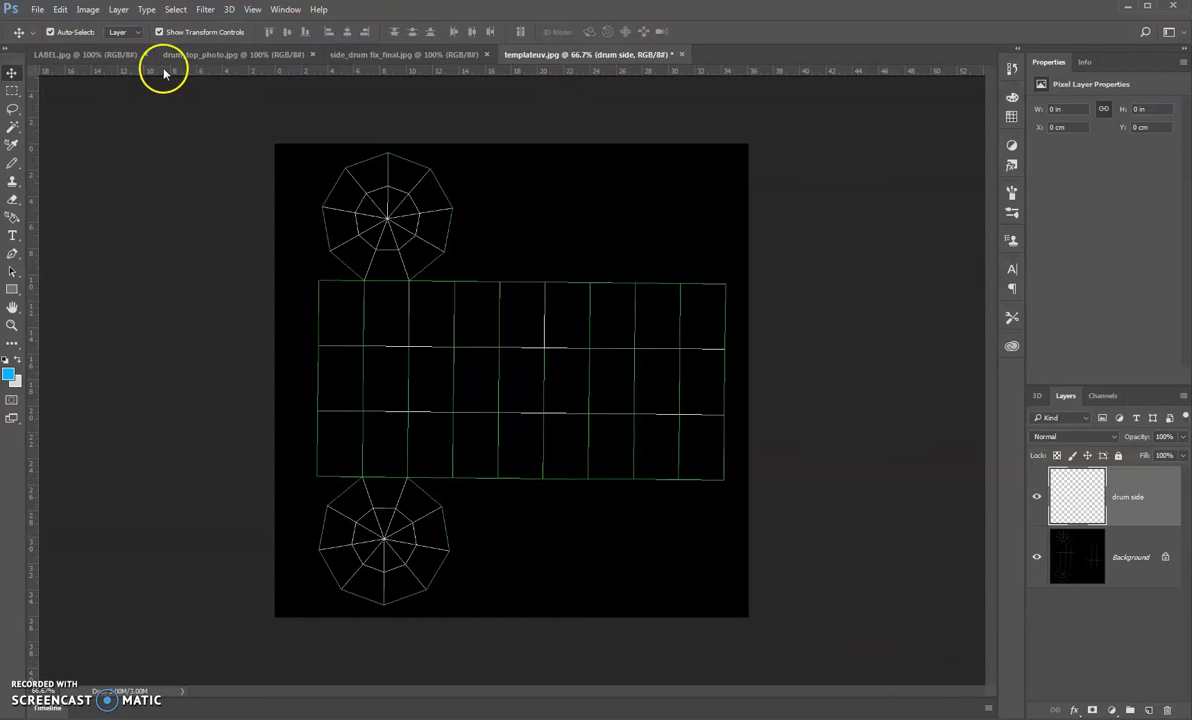
Copy the entire side_drum fix_final.jpg image and paste it into the drum side layer of templateuv.jpg
left_click(381, 56)
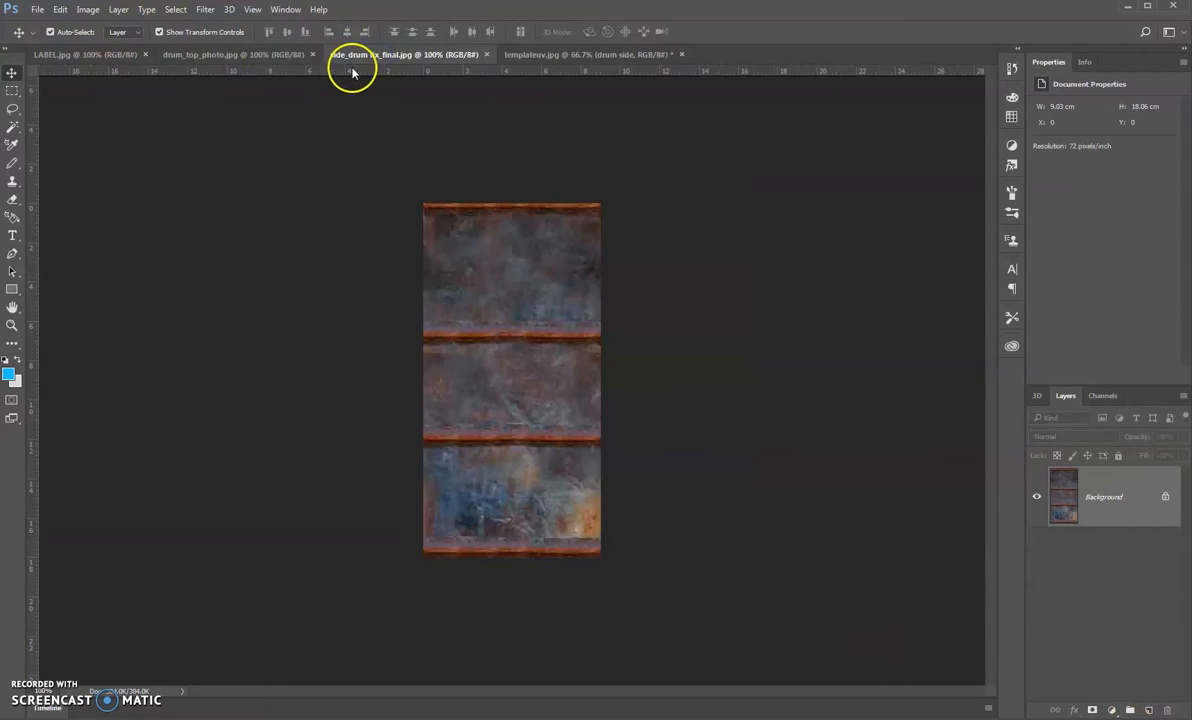
left_click(175, 10)
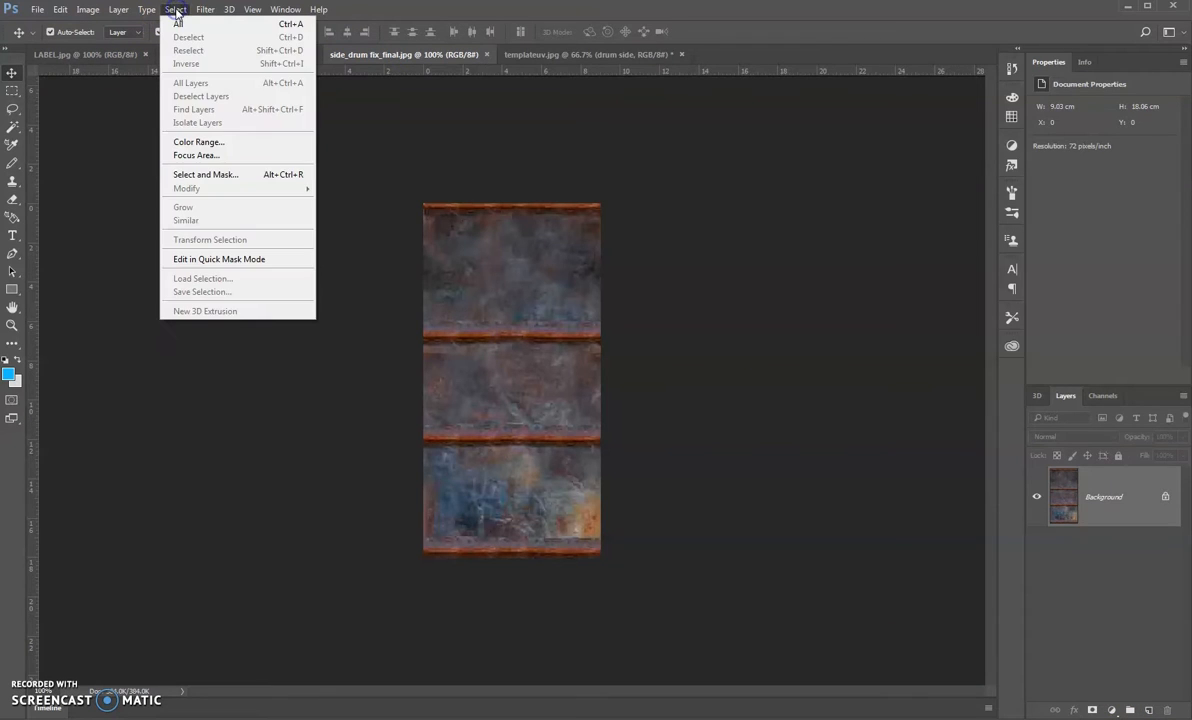
left_click(178, 23)
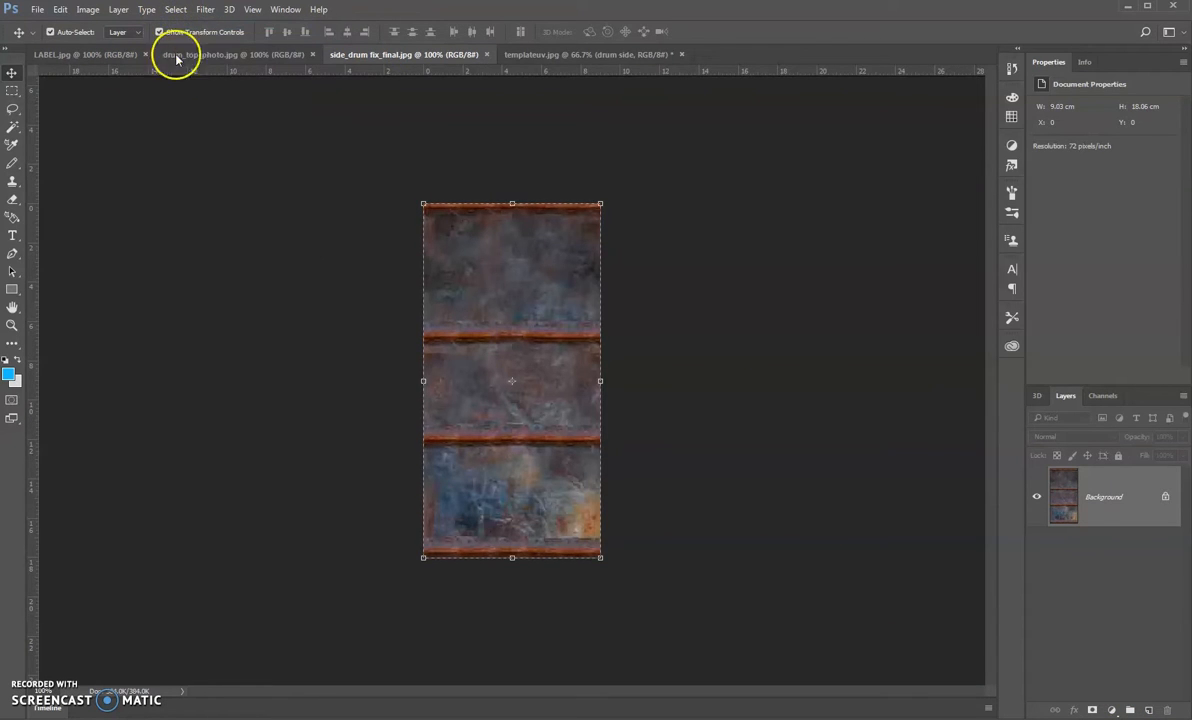
left_click(59, 10)
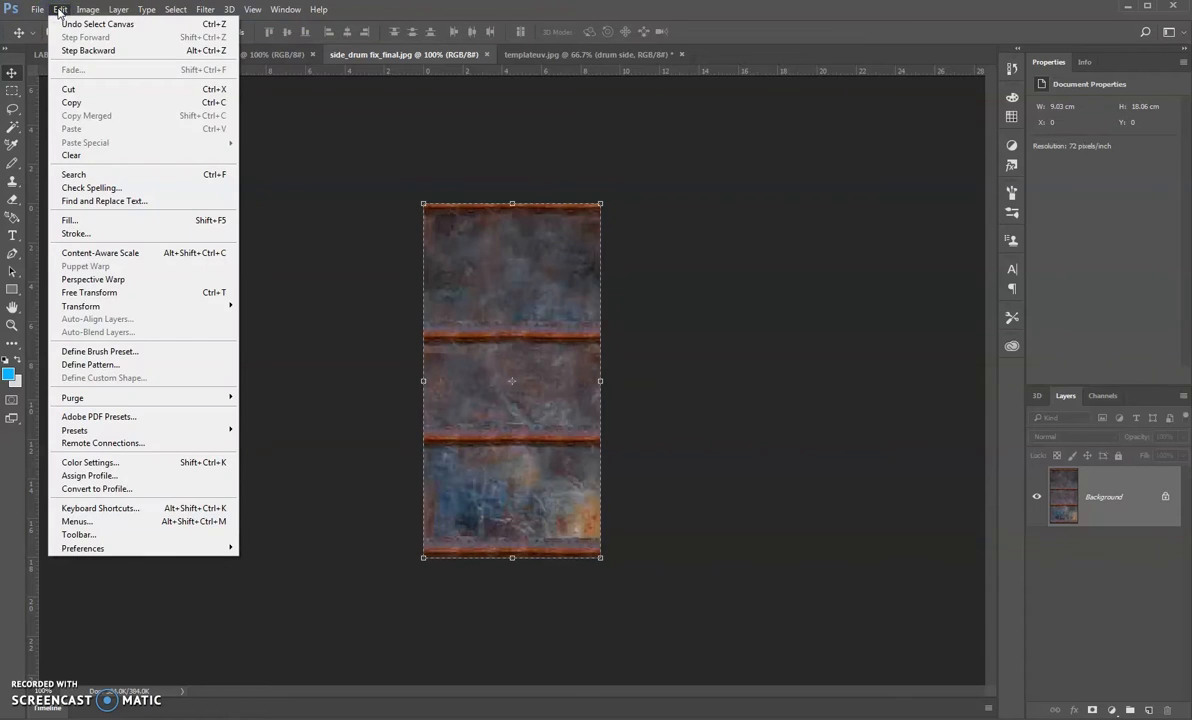
left_click(66, 106)
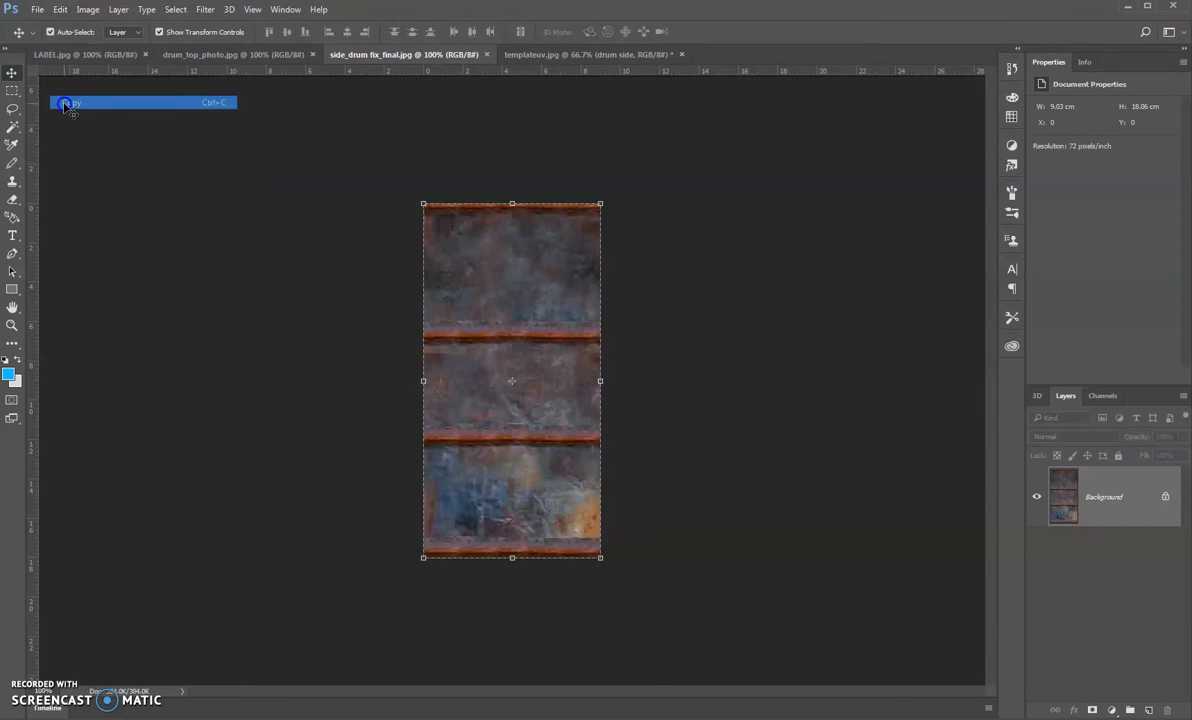
left_click(562, 59)
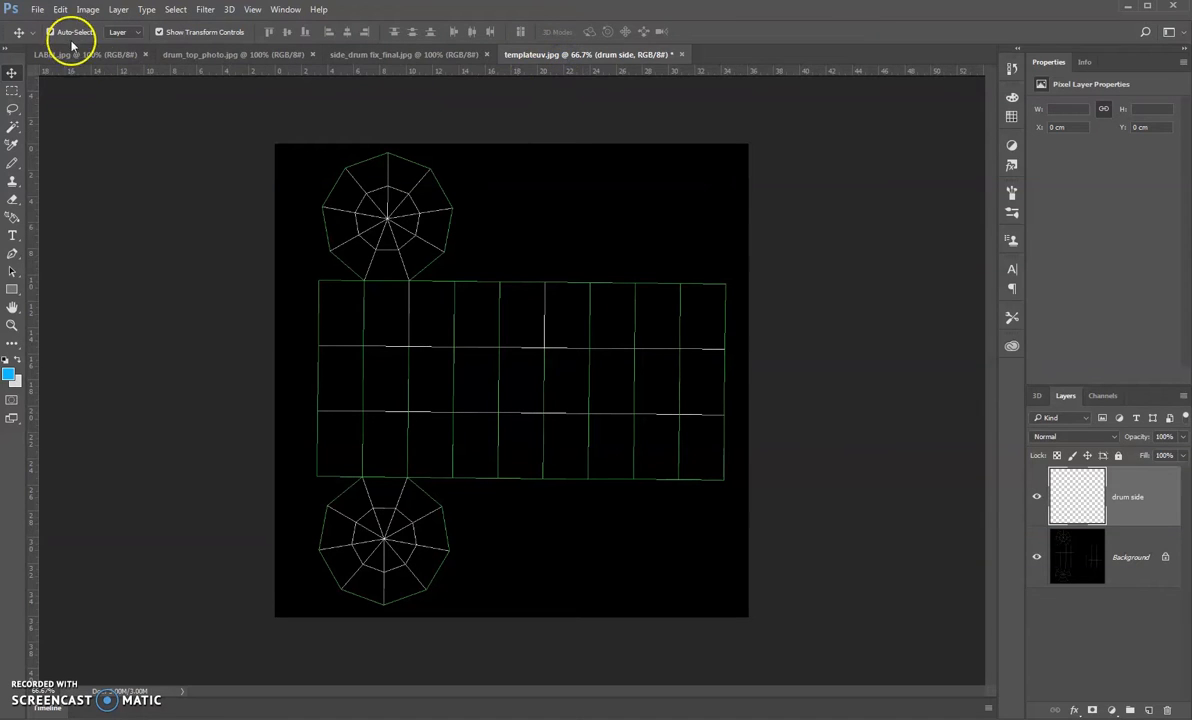
left_click(60, 9)
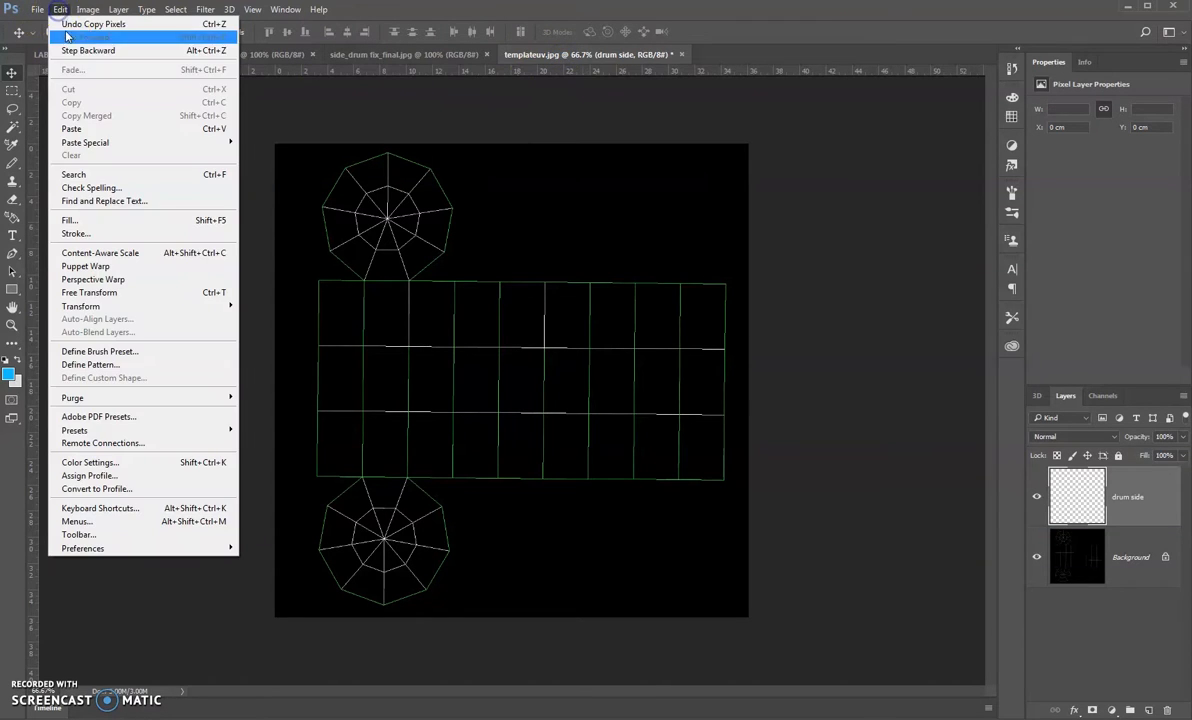
left_click(71, 128)
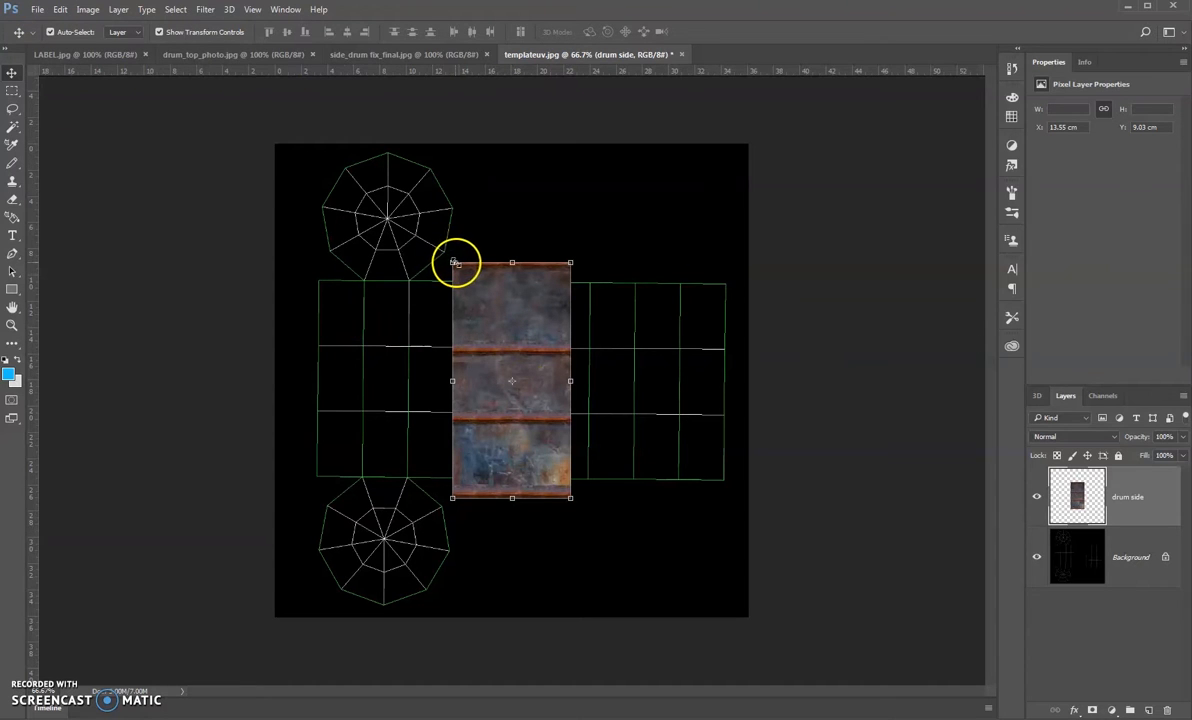
Scale the pasted drum side texture to about 83% and place it at the right end of the rectangular UV grid
left_click_drag(452, 264, 472, 302)
left_click_drag(516, 360, 669, 338)
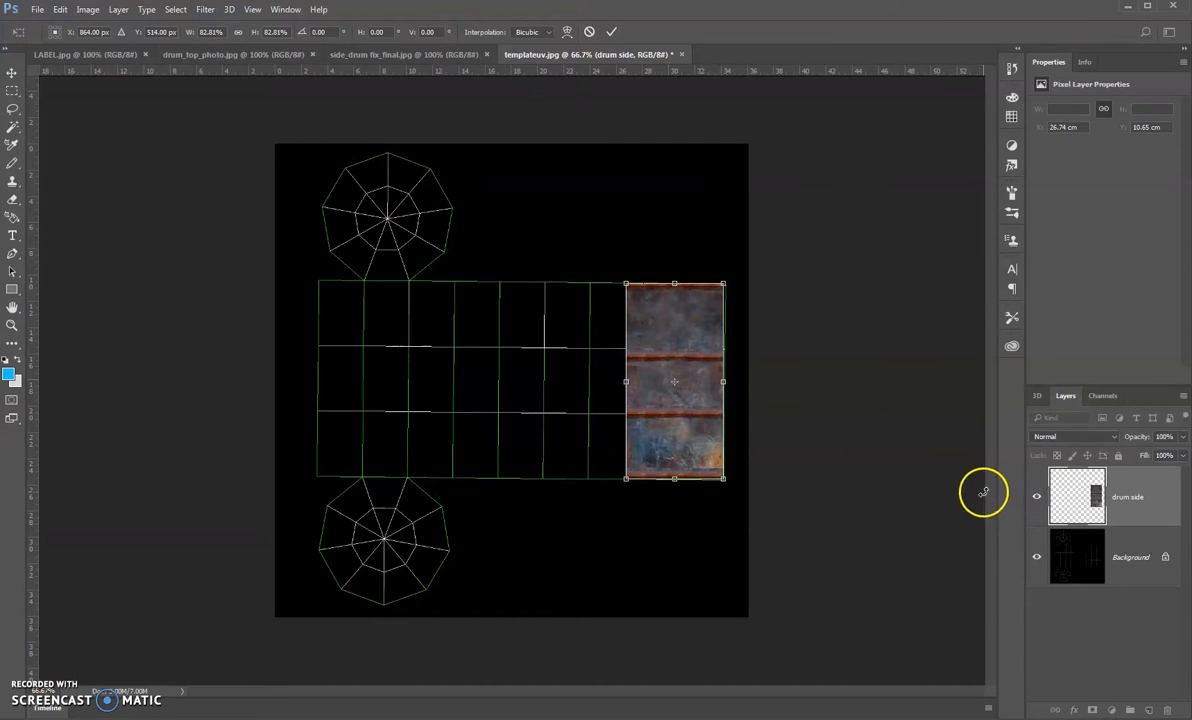
left_click(10, 303)
left_click(500, 228)
Adjust the edges of the drum side texture so they align closely with the grid's outer lines at the right end
left_click(684, 334)
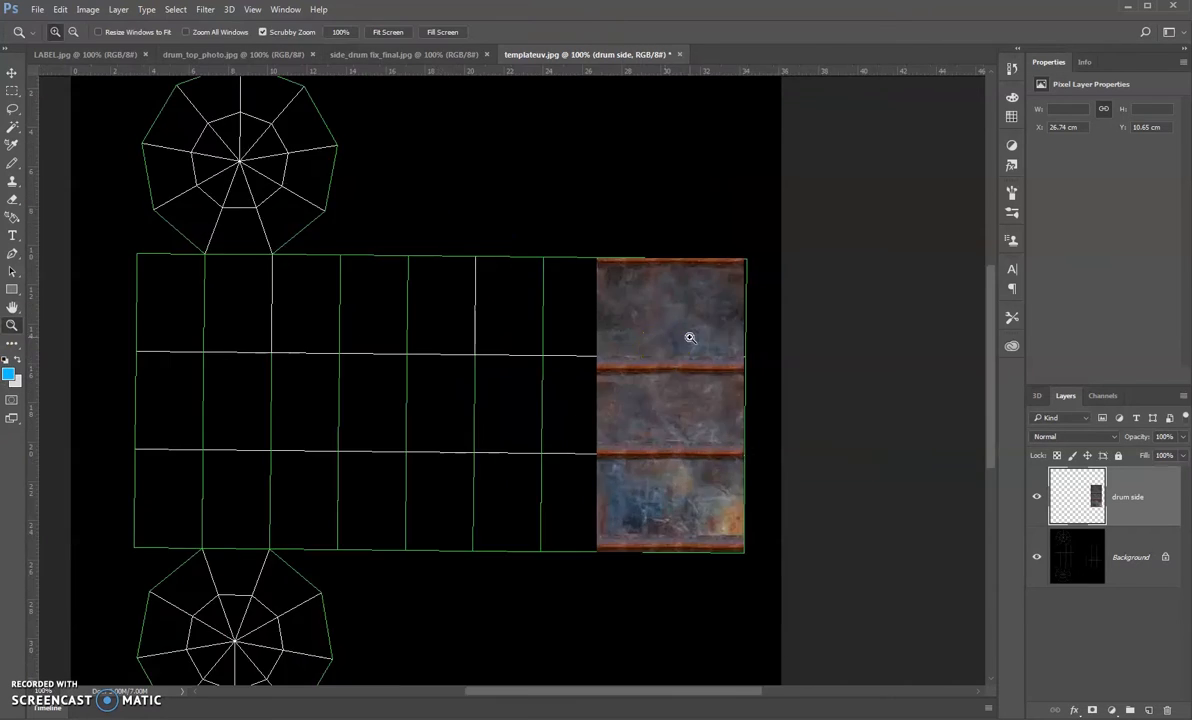
left_click(665, 339)
left_click(11, 73)
left_click_drag(717, 366, 725, 365)
scroll(680, 480, "down", 2)
left_click_drag(839, 622, 837, 624)
scroll(642, 320, "up", 3)
left_click_drag(684, 128, 684, 125)
left_click_drag(831, 423, 829, 423)
scroll(760, 440, "down", 2)
key("Return")
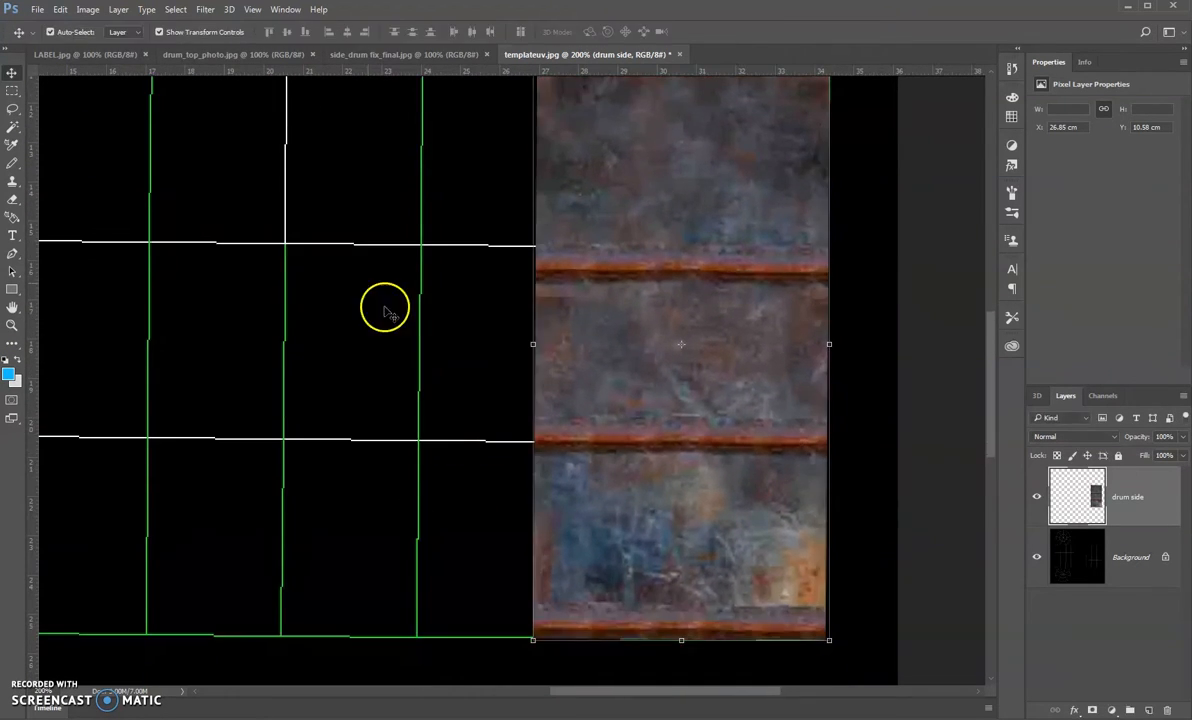
Duplicate the drum side layer, move the copy directly left of the original and flip it horizontally
double_click(12, 307)
left_click_drag(1079, 494, 1151, 709)
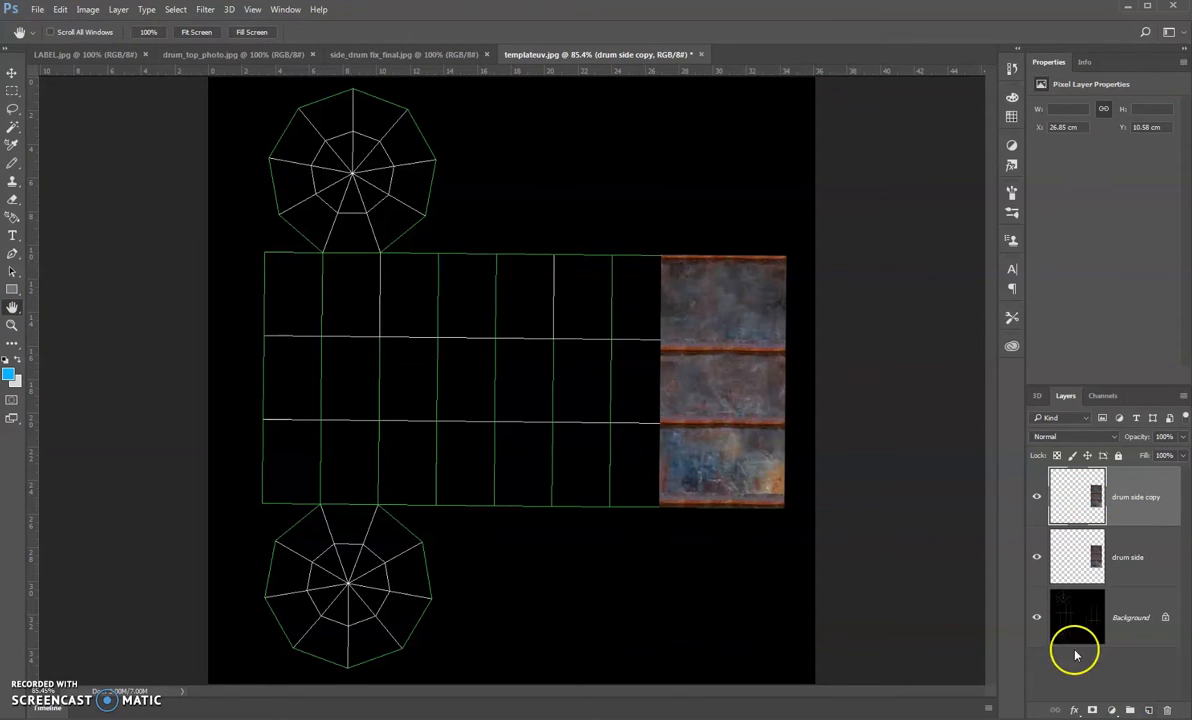
left_click(12, 73)
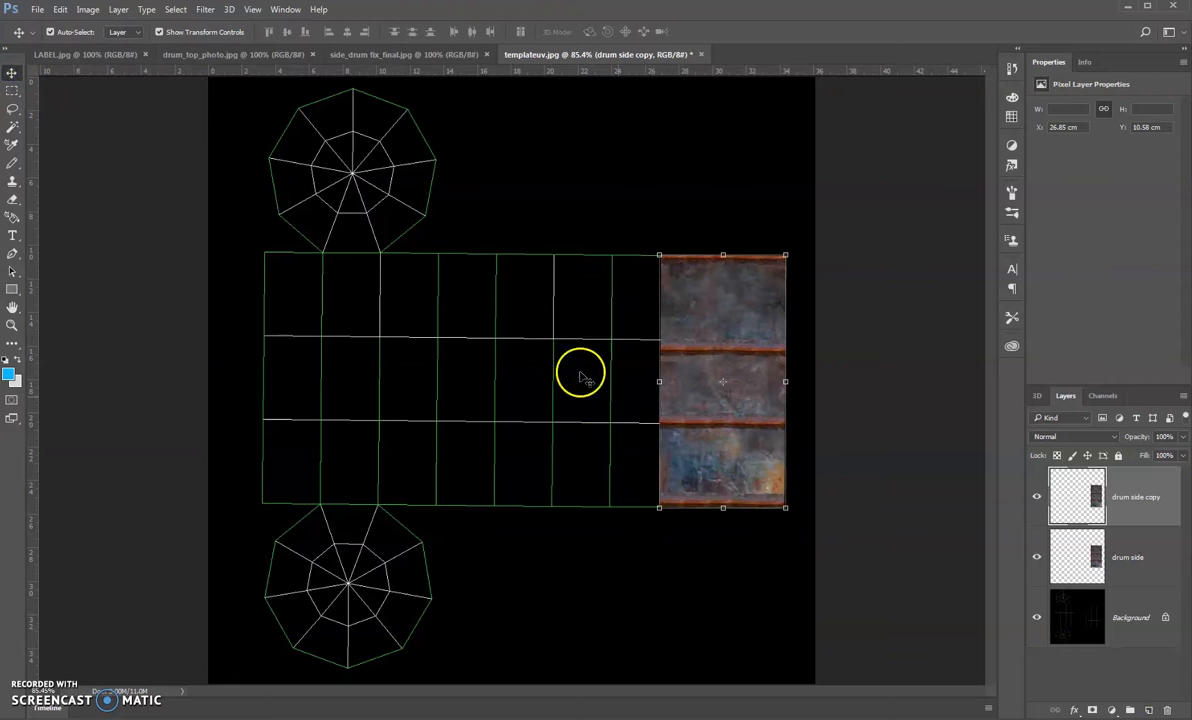
left_click_drag(706, 417, 594, 415)
left_click(60, 10)
mouse_move(85, 306)
left_click(277, 455)
left_click(688, 550)
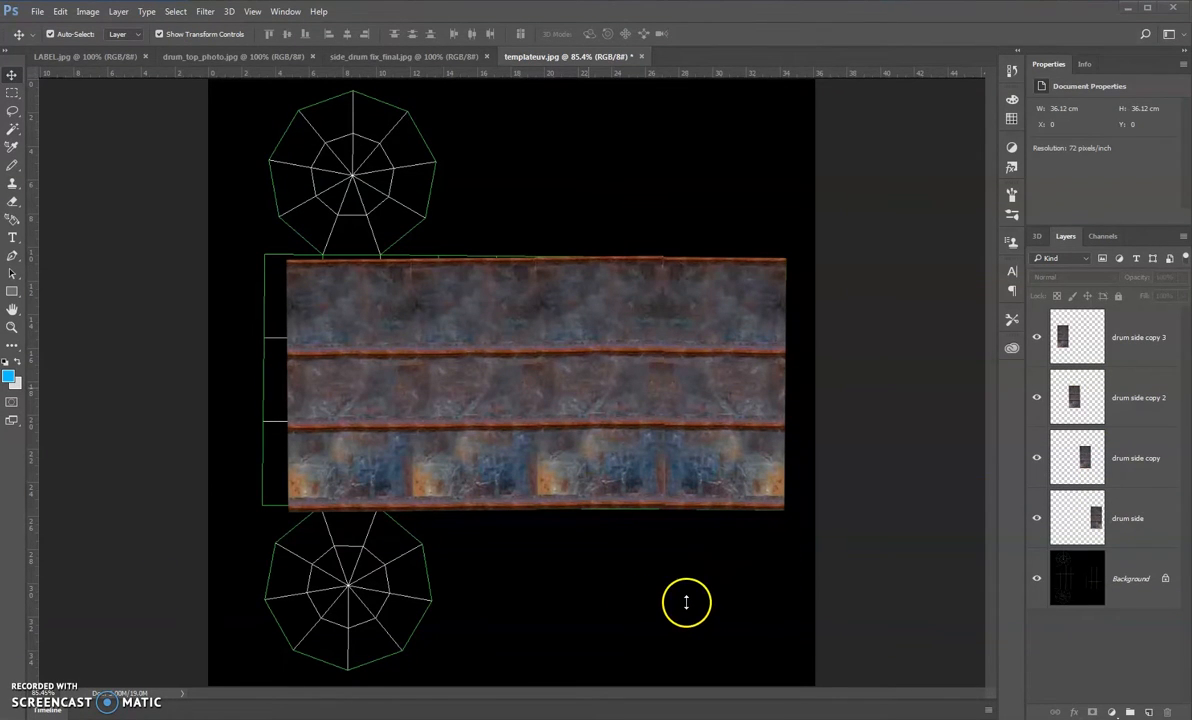
Merge the drum side layer and its three copies into a single layer
left_click(1137, 356)
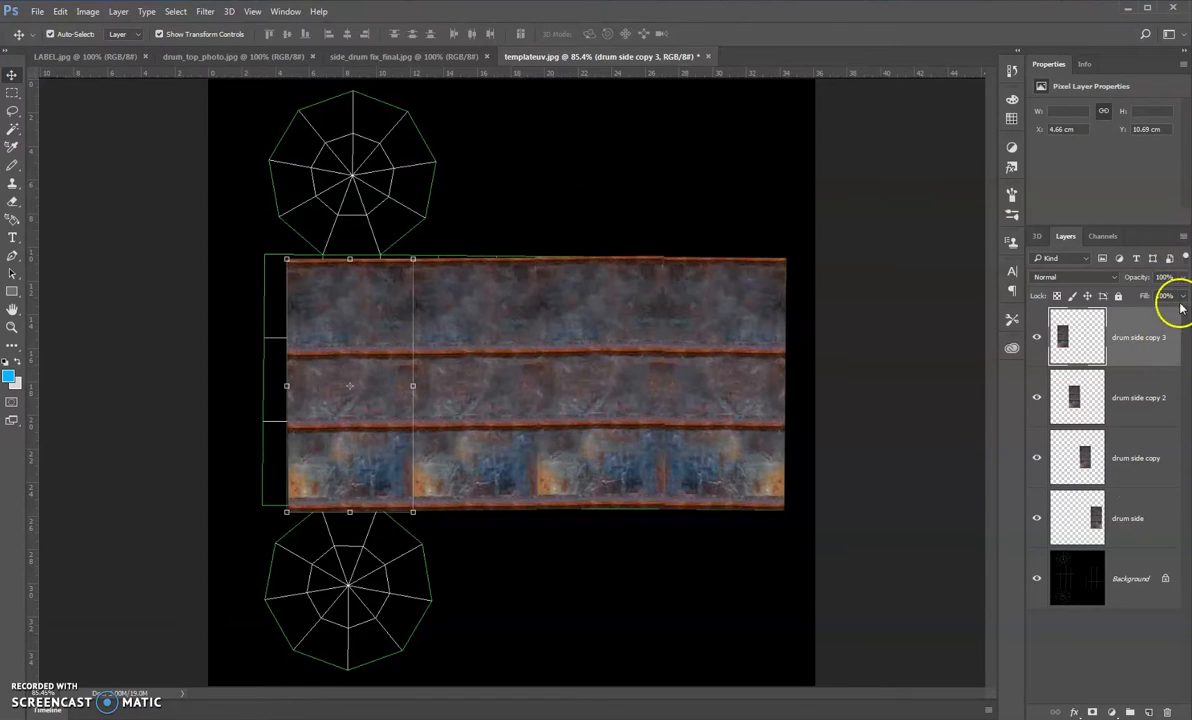
left_click(1139, 530, "shift")
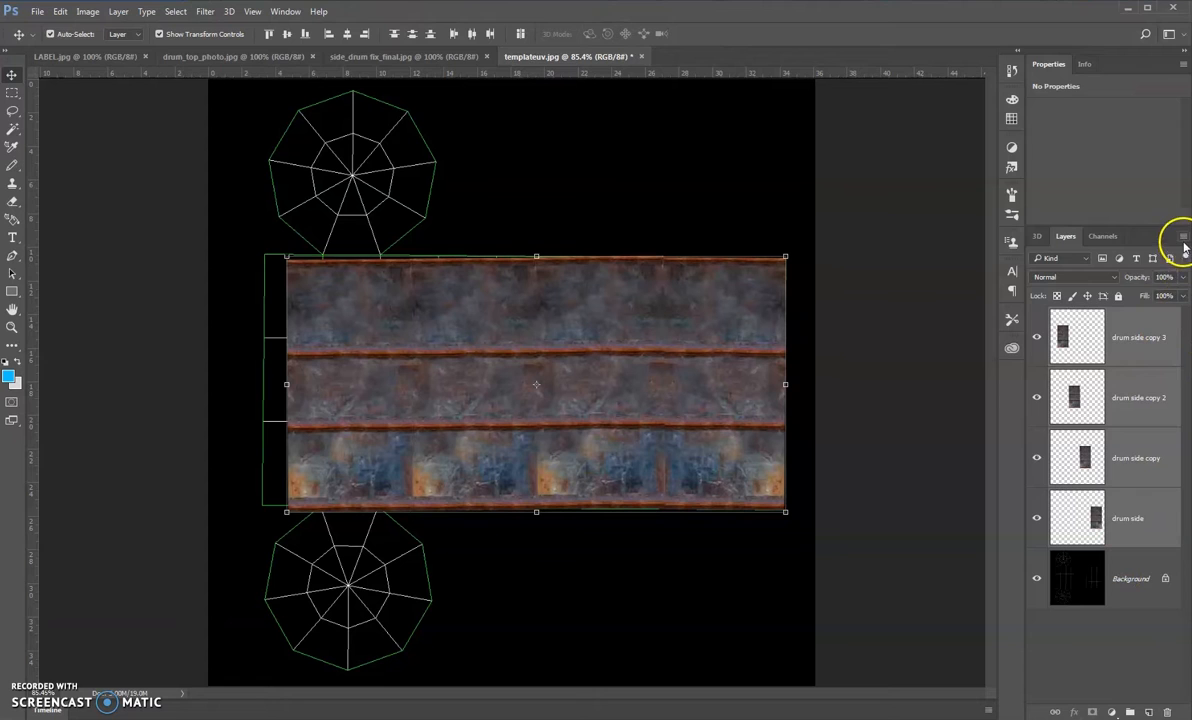
left_click(1183, 238)
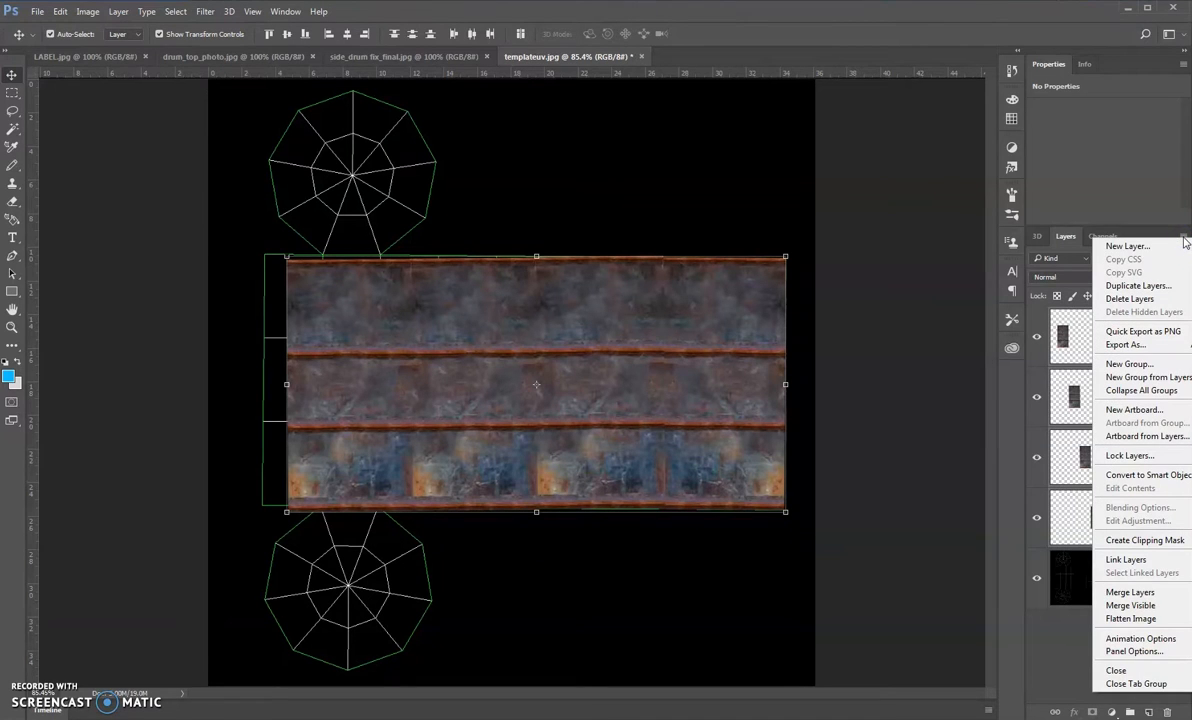
left_click(1128, 593)
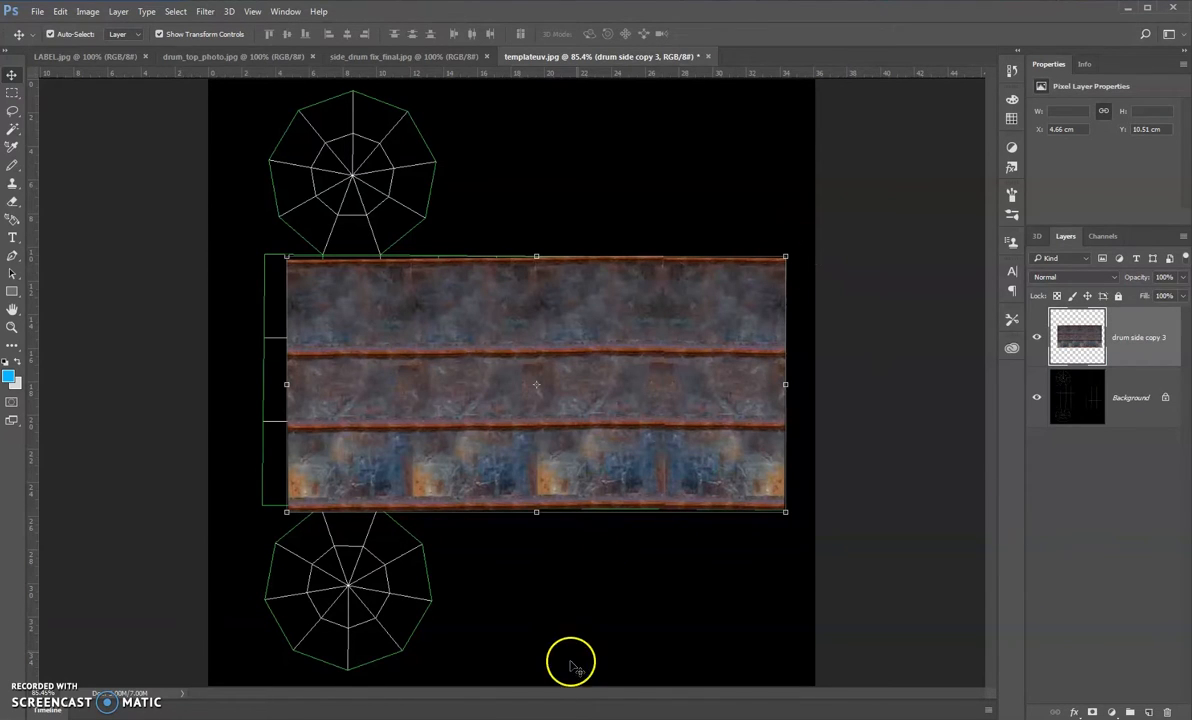
left_click(772, 576)
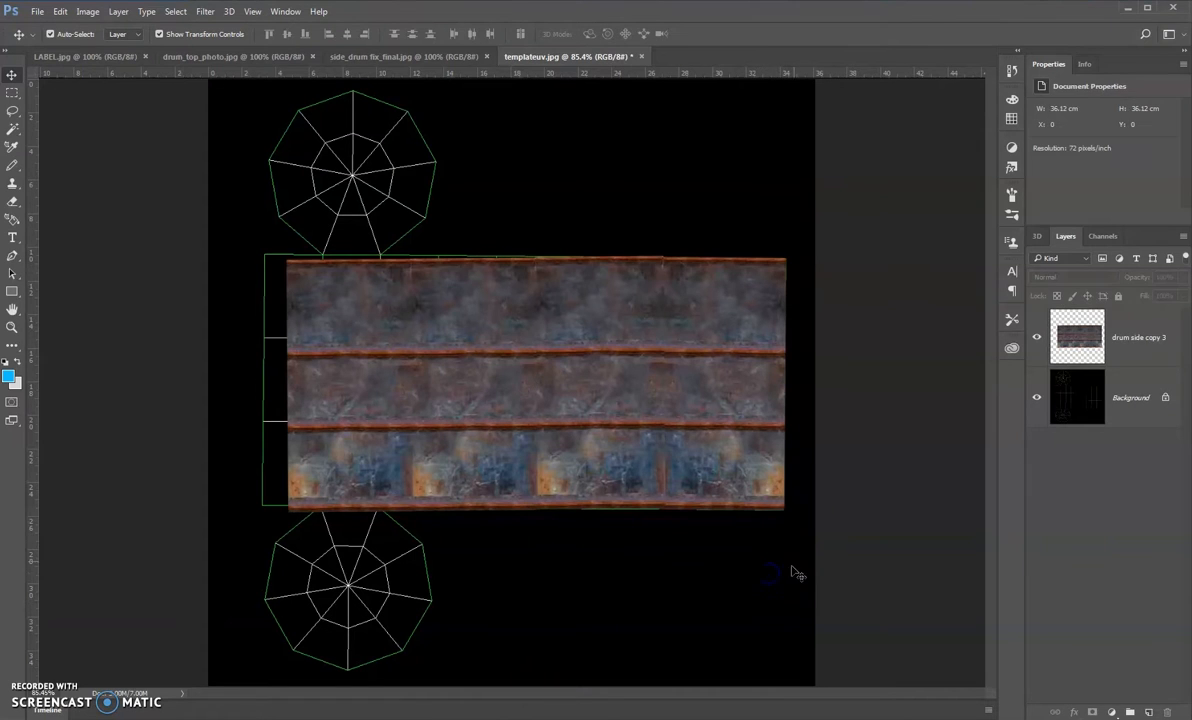
Center the merged side texture over the rectangular UV grid and distort its corners and edges to match the grid outline
left_click(669, 417)
mouse_move(577, 393)
left_mouse_down()
mouse_move(565, 361)
mouse_move(564, 402)
mouse_move(567, 375)
mouse_move(591, 375)
mouse_move(583, 388)
mouse_move(594, 399)
left_mouse_up()
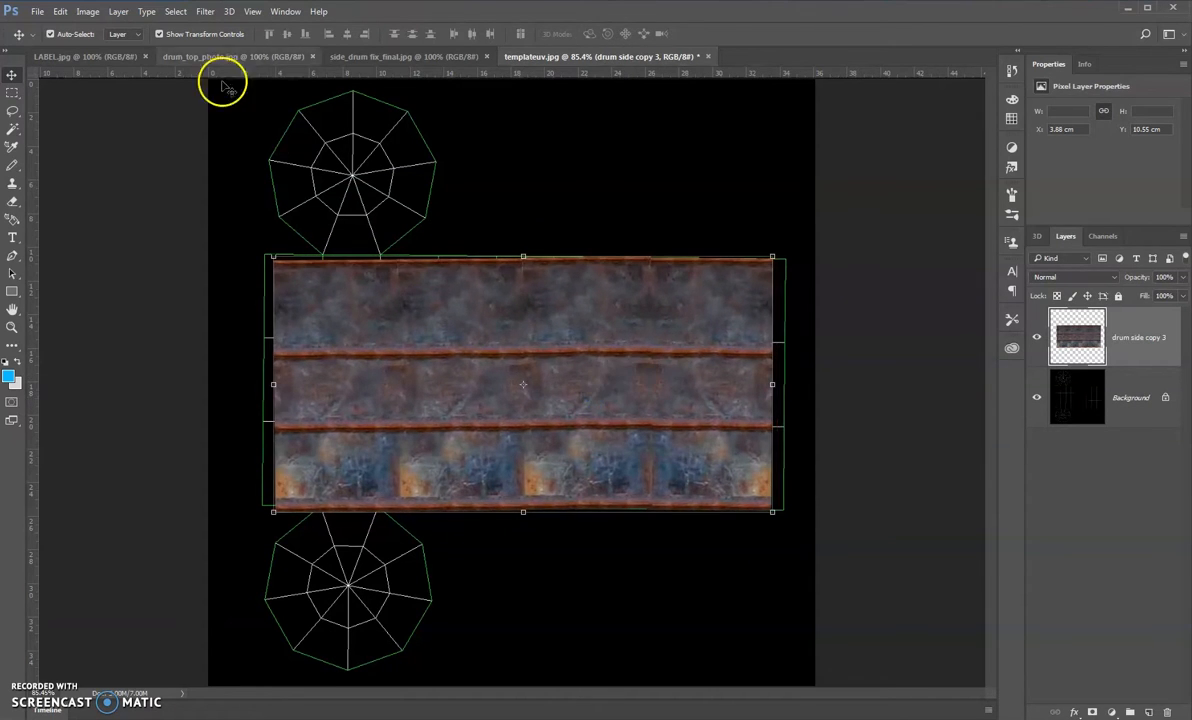
left_click(80, 13)
mouse_move(60, 13)
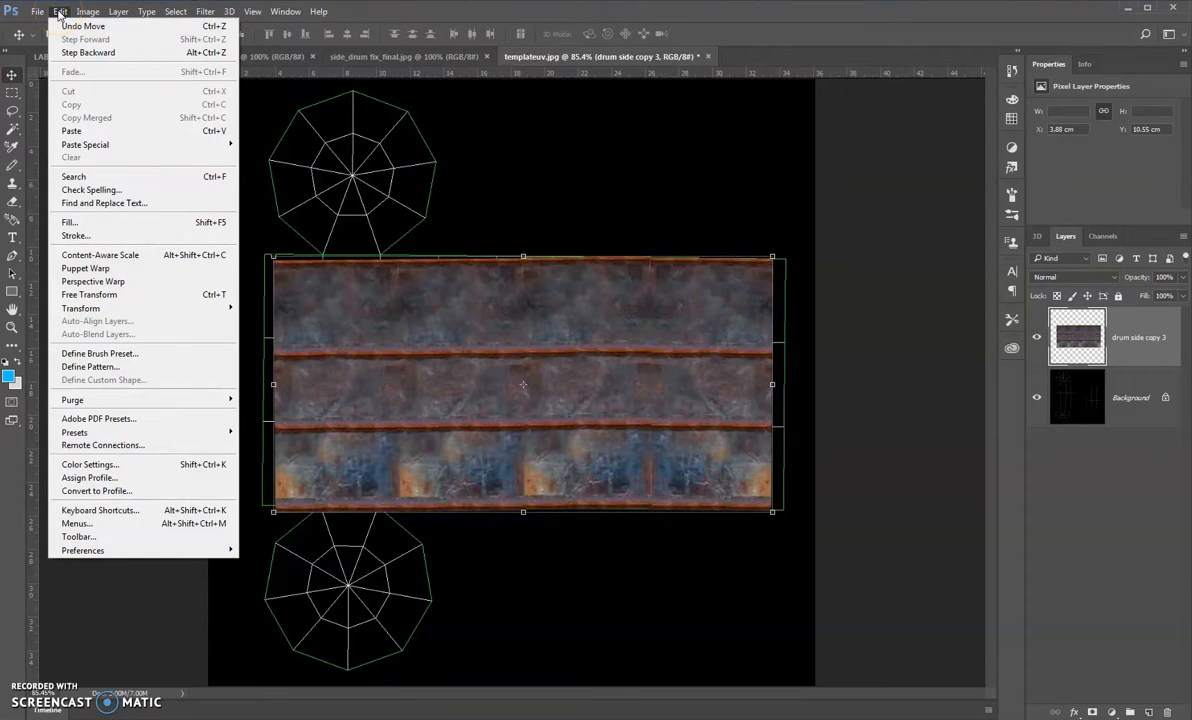
mouse_move(93, 309)
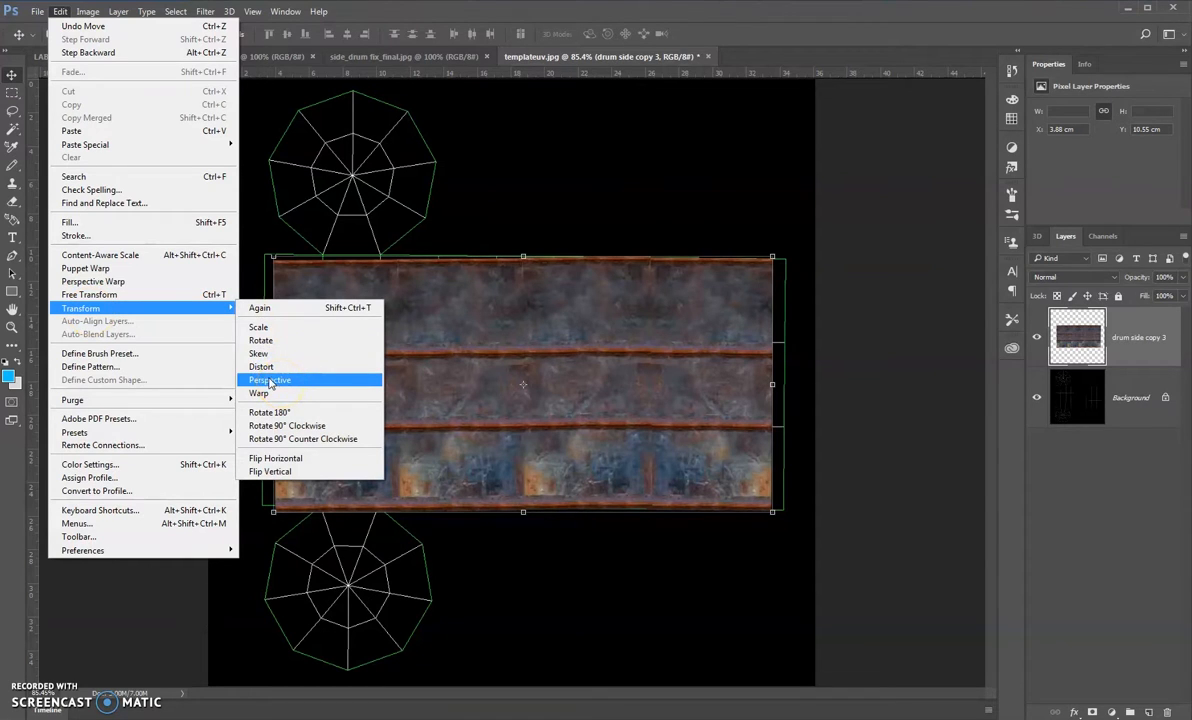
left_click(262, 371)
left_click_drag(274, 258, 263, 250)
left_click_drag(273, 511, 264, 507)
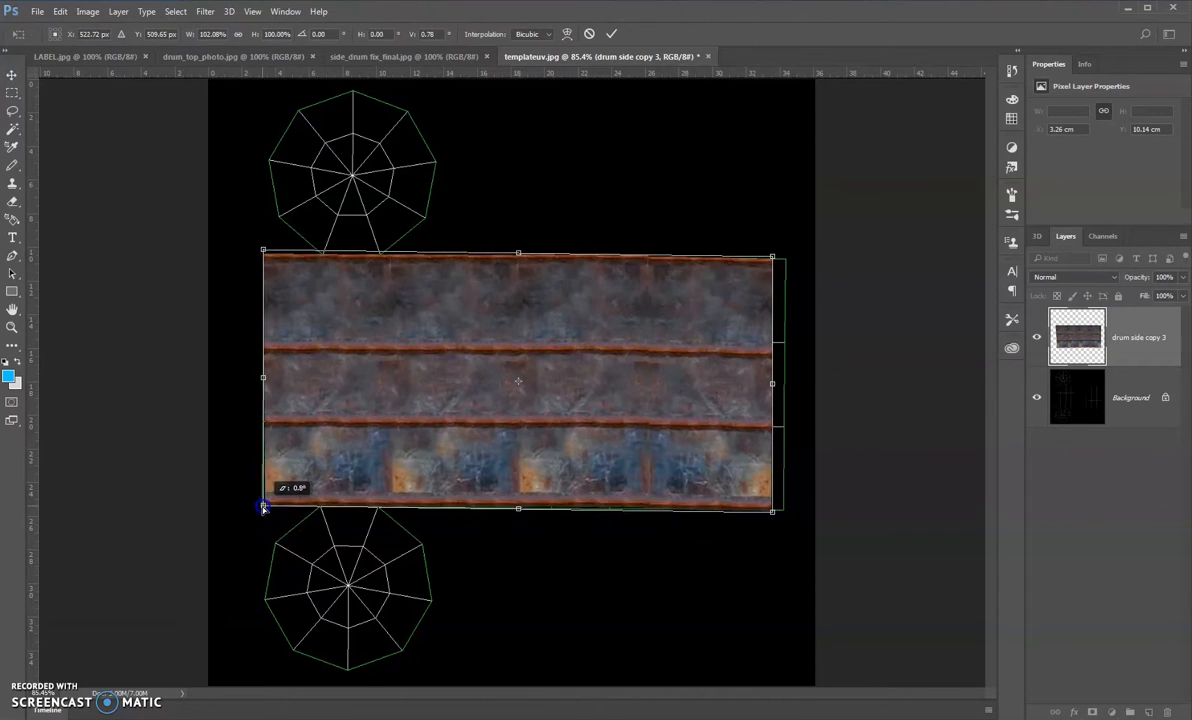
left_click_drag(772, 257, 786, 258)
left_click_drag(772, 512, 785, 509)
left_click_drag(525, 509, 524, 513)
key("Return")
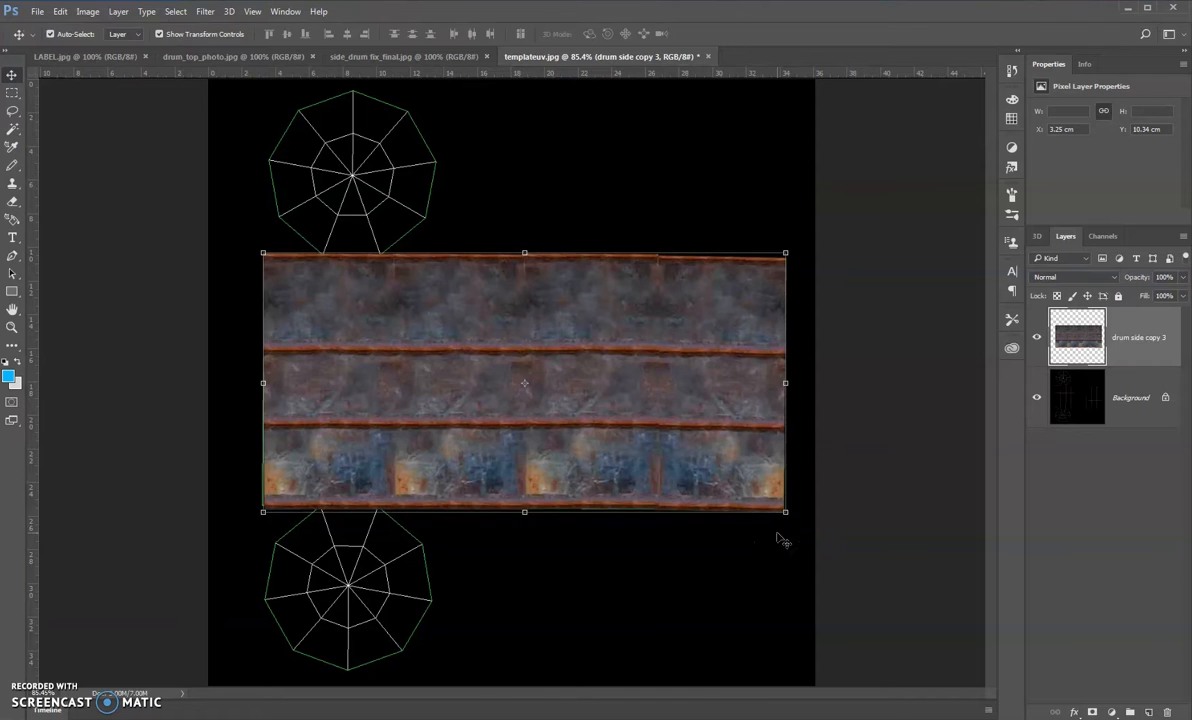
left_click_drag(263, 383, 257, 383)
Copy the entire drum_top_photo.jpg image and paste it into templateuv.jpg as a new layer
left_click(220, 57)
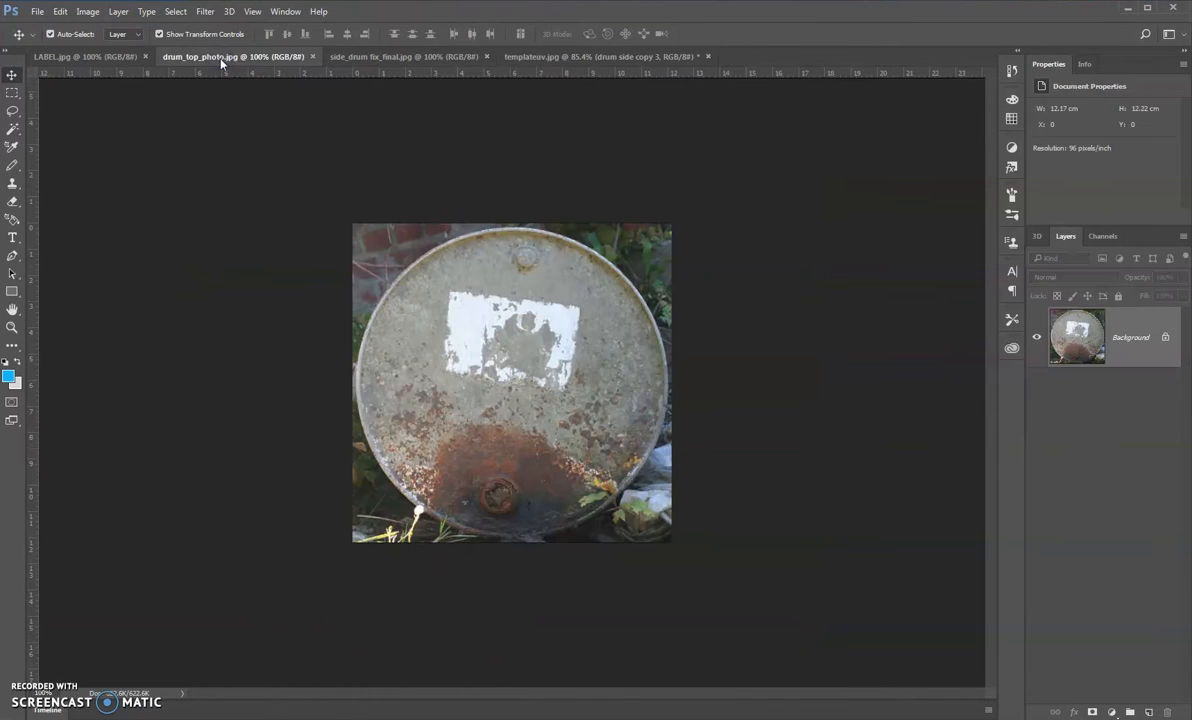
left_click(174, 12)
left_click(180, 28)
left_click(62, 12)
left_click(76, 106)
left_click(558, 58)
left_click(62, 12)
left_click(76, 134)
Scale the drum top photo to about 55%, place it over the upper UV circle and lower its layer opacity to 62%
left_click_drag(495, 375, 394, 301)
left_click_drag(234, 120, 354, 238)
left_click_drag(421, 356, 340, 208)
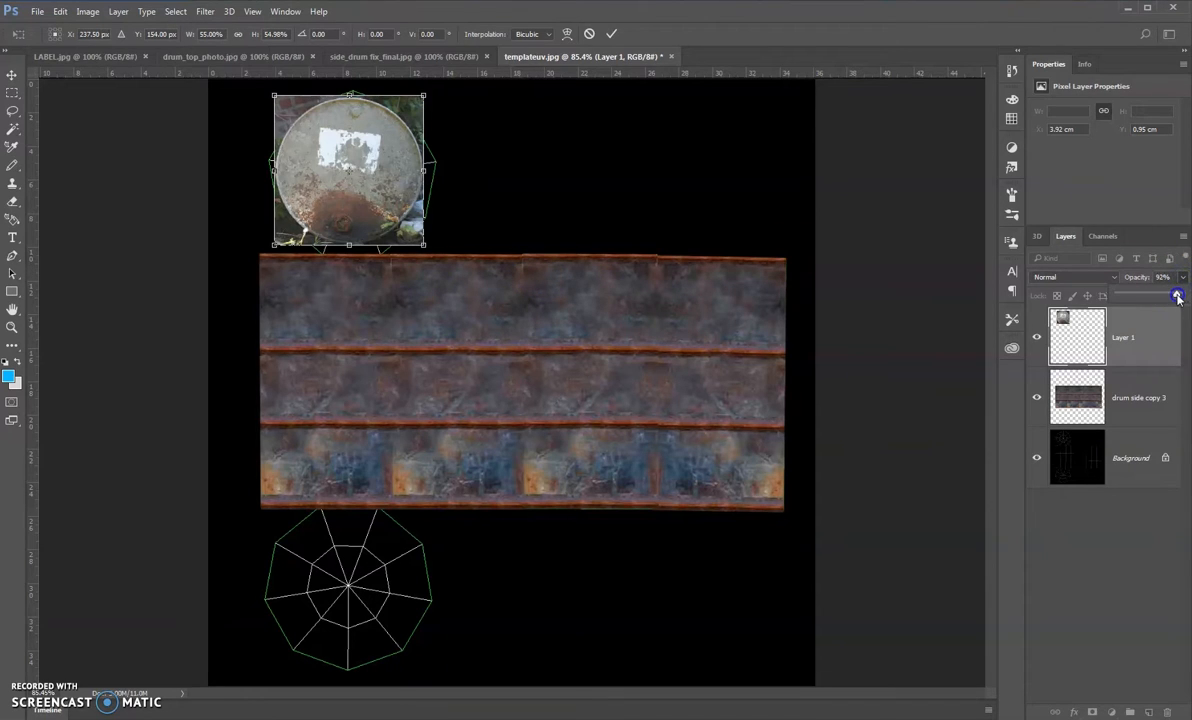
left_click_drag(1158, 296, 1157, 295)
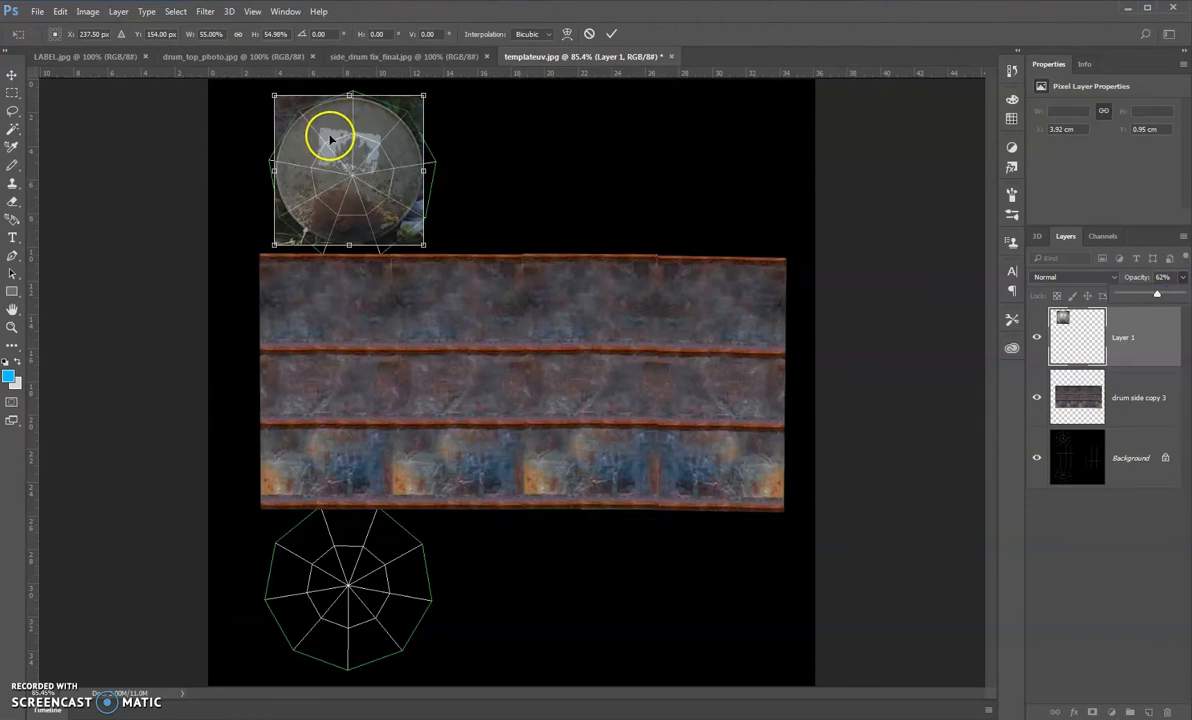
Fit the drum top photo to the upper UV circle at about 63% scale, restore 100% opacity and apply the transformation
left_click_drag(361, 186, 363, 189)
left_click_drag(427, 99, 439, 87)
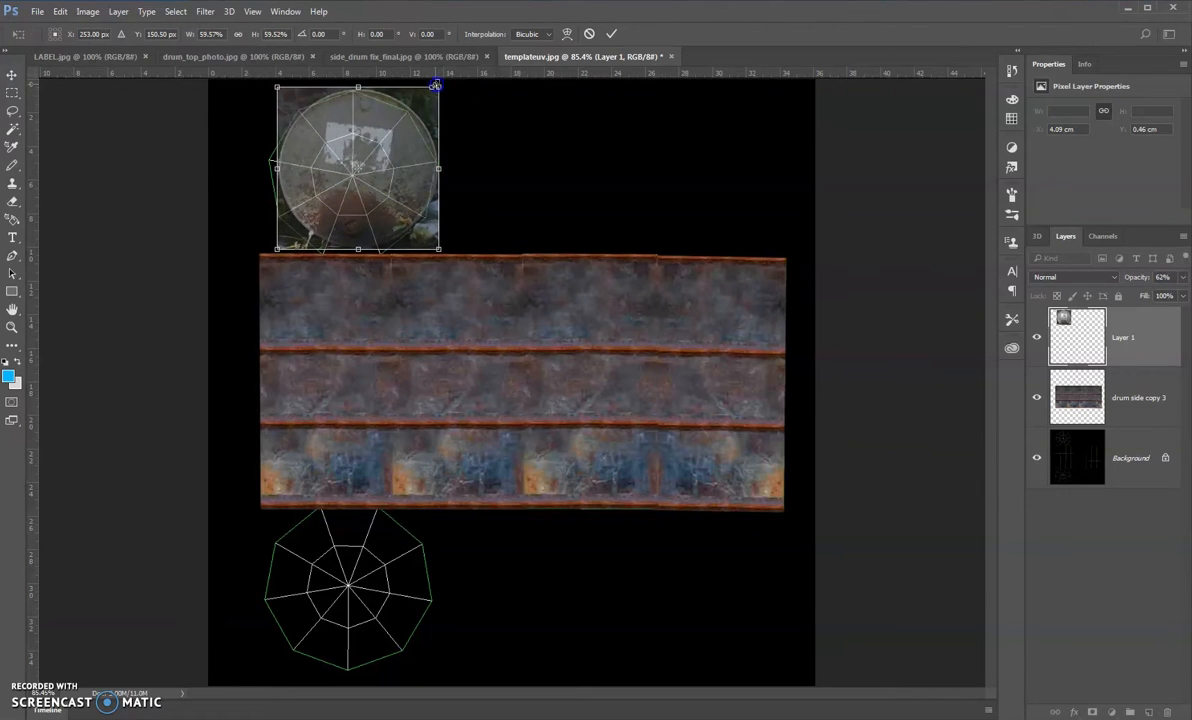
left_click_drag(367, 203, 362, 214)
left_click_drag(434, 98, 439, 88)
left_click_drag(354, 196, 365, 207)
left_click_drag(1183, 278, 1190, 294)
left_click(837, 524)
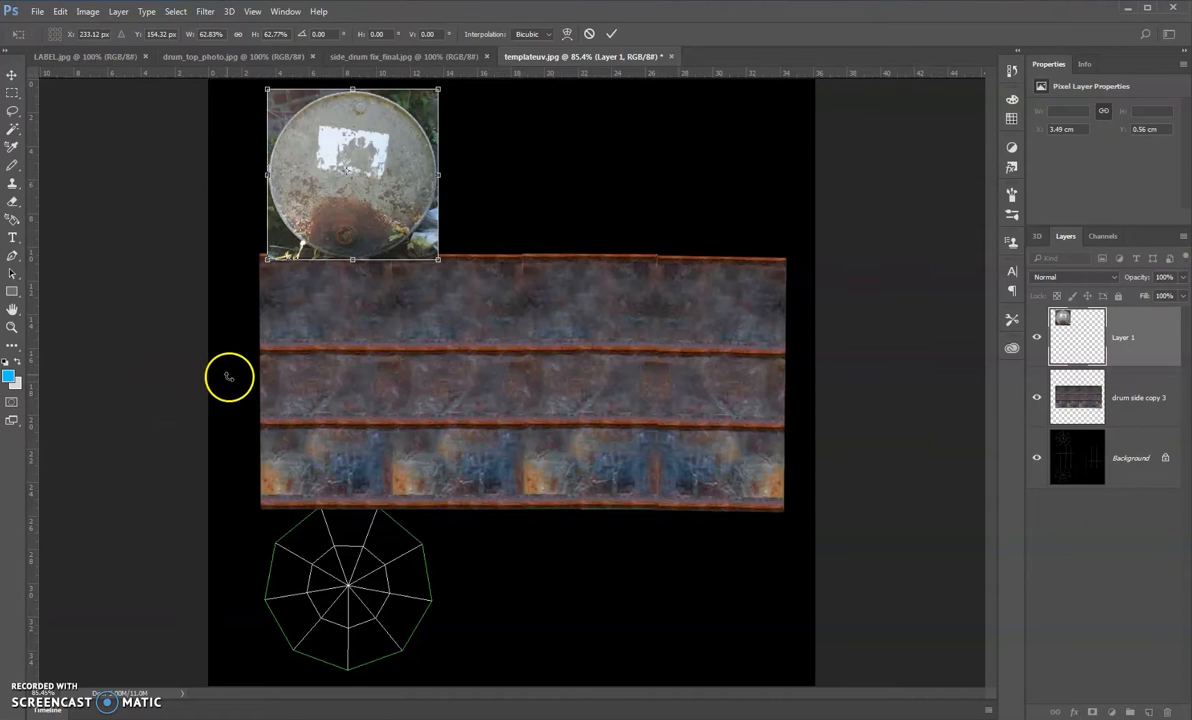
left_click(12, 77)
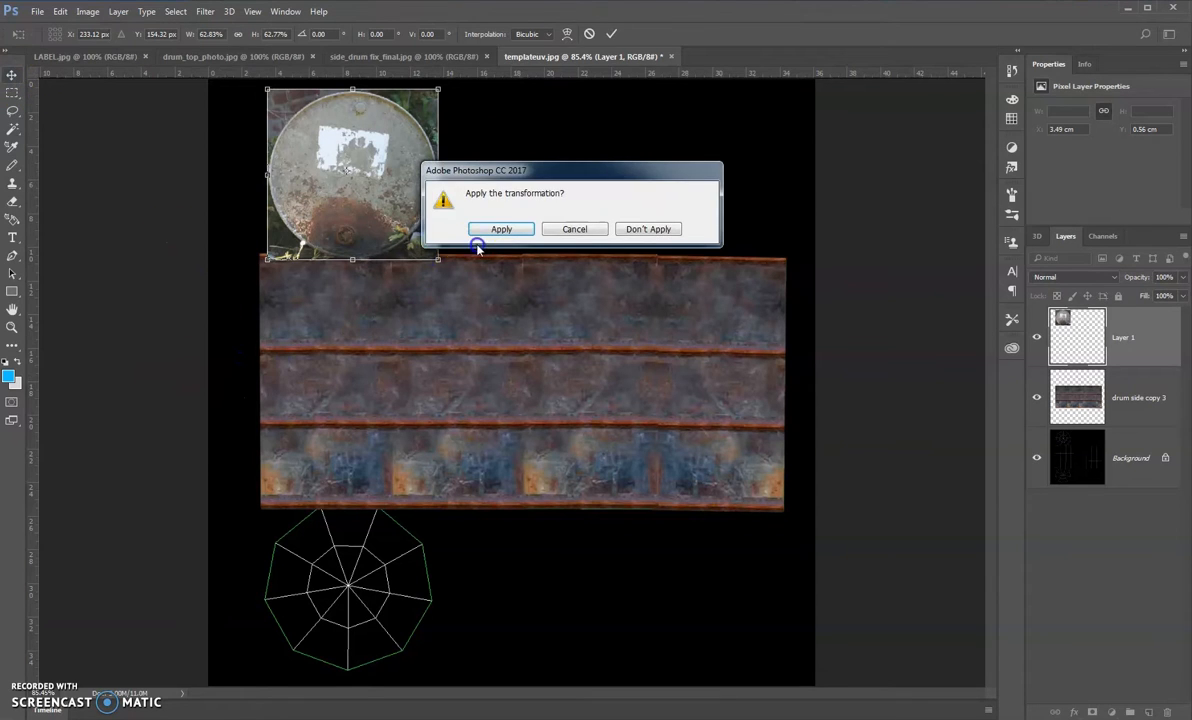
left_click(466, 229)
Erase the lower edge of the drum top photo on Layer 1 where it overlaps the side texture
left_click(240, 350)
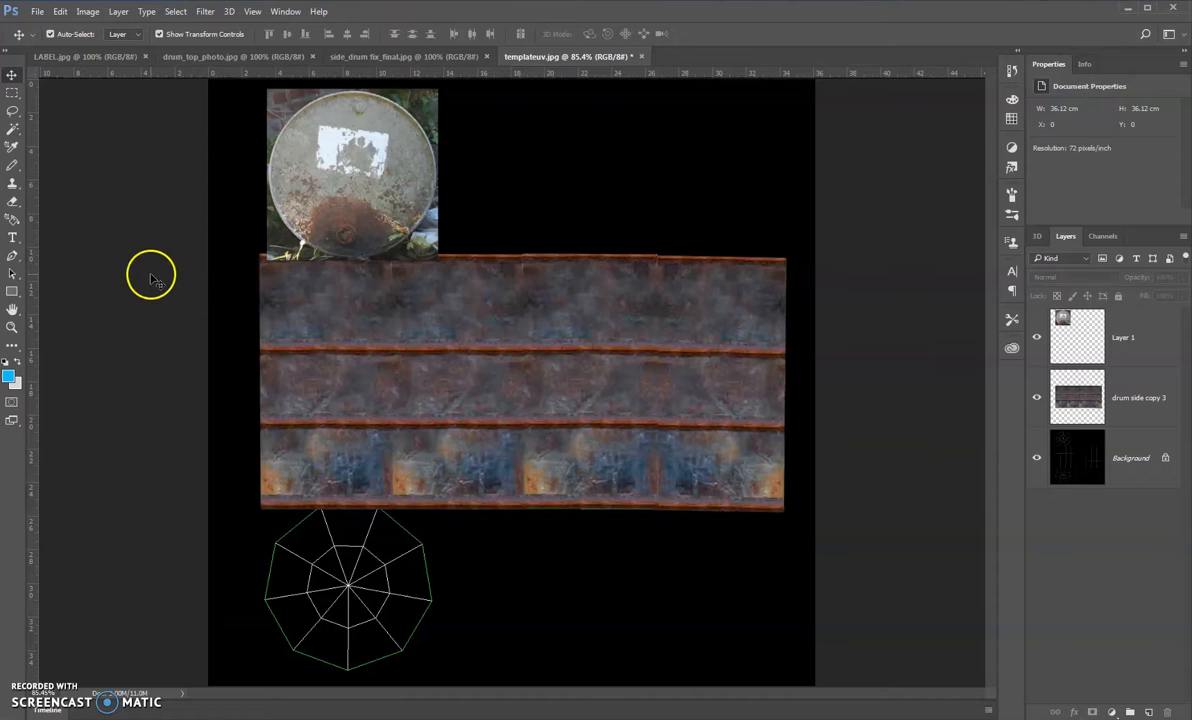
left_click(13, 201)
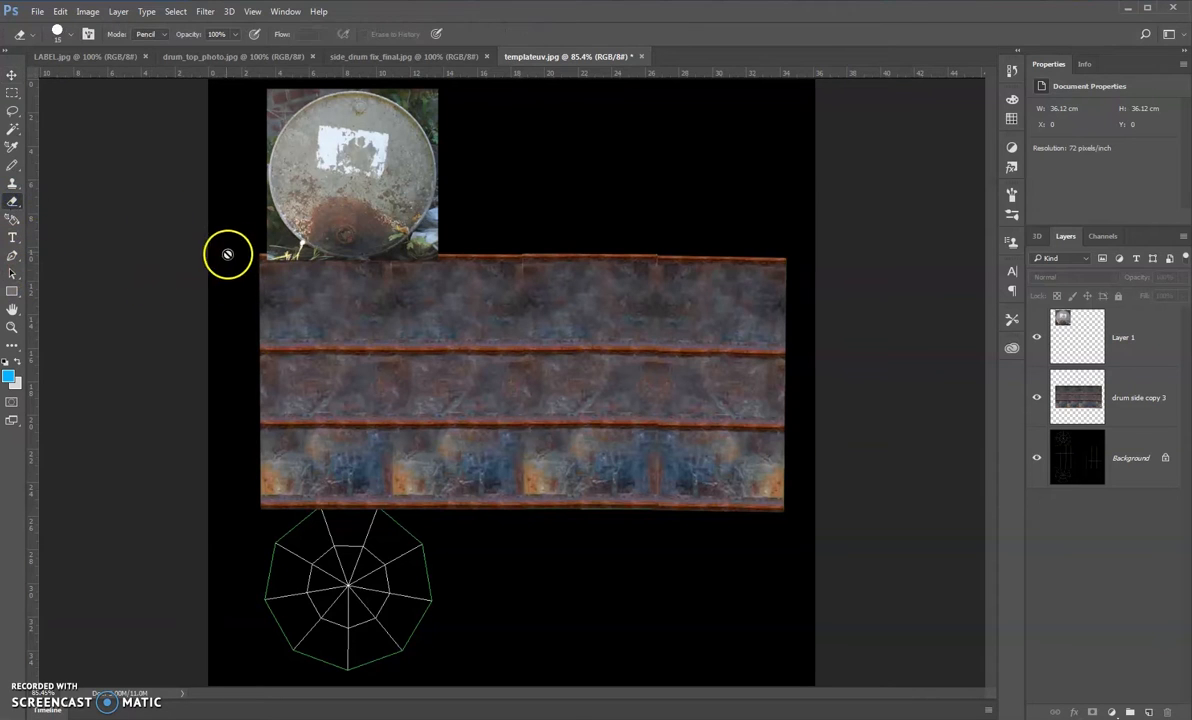
left_click(1090, 337)
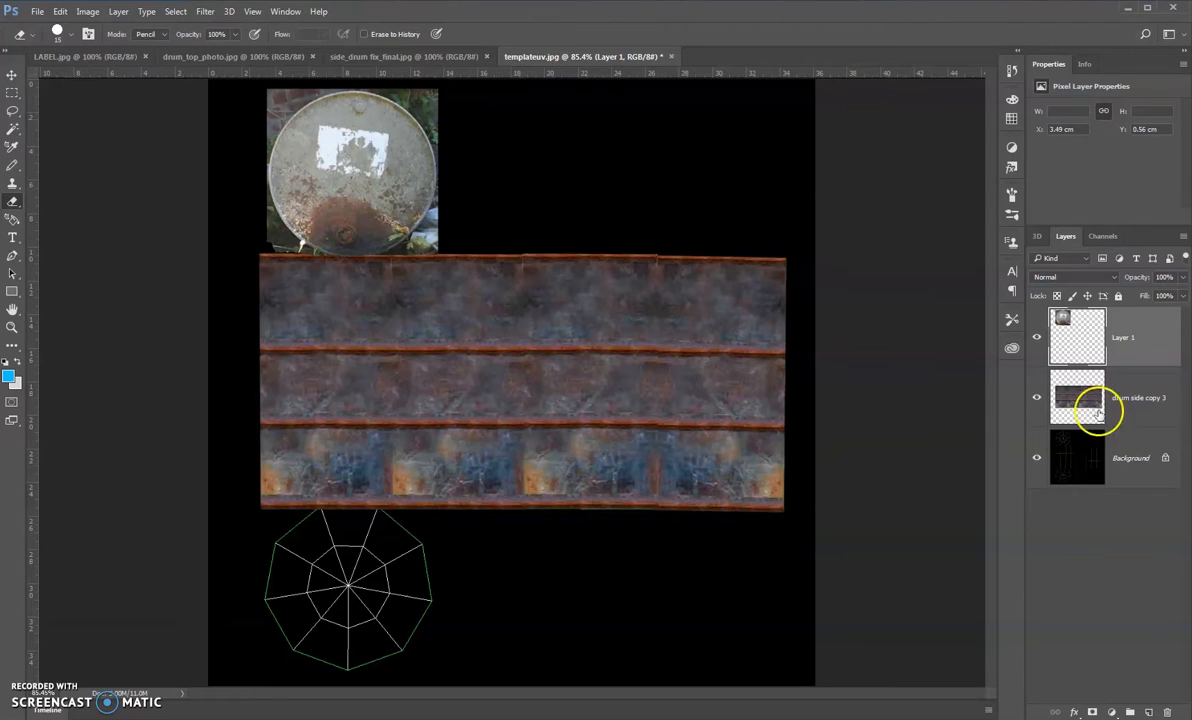
Duplicate the drum top photo layer and place the copy over the lower UV circle
key("ctrl+j")
key("v")
left_click_drag(370, 172, 362, 587)
Erase the upper edge of the copied drum top where it overlaps the side texture
left_click(12, 201)
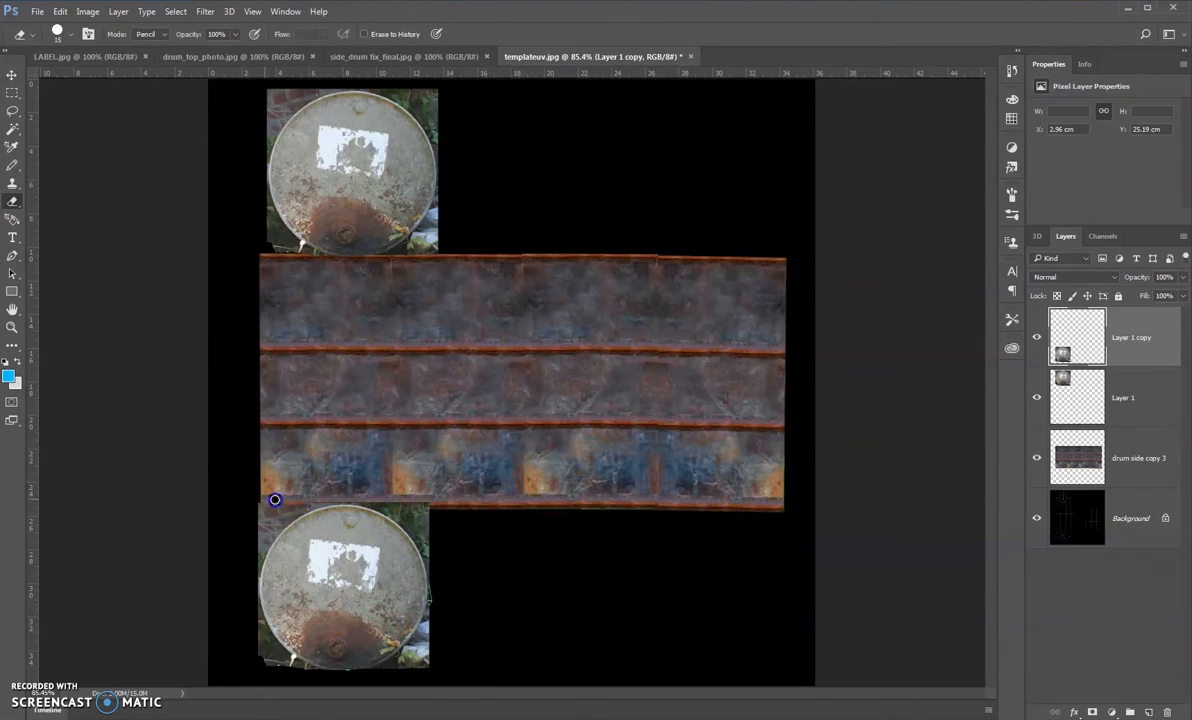
left_click_drag(365, 501, 436, 504)
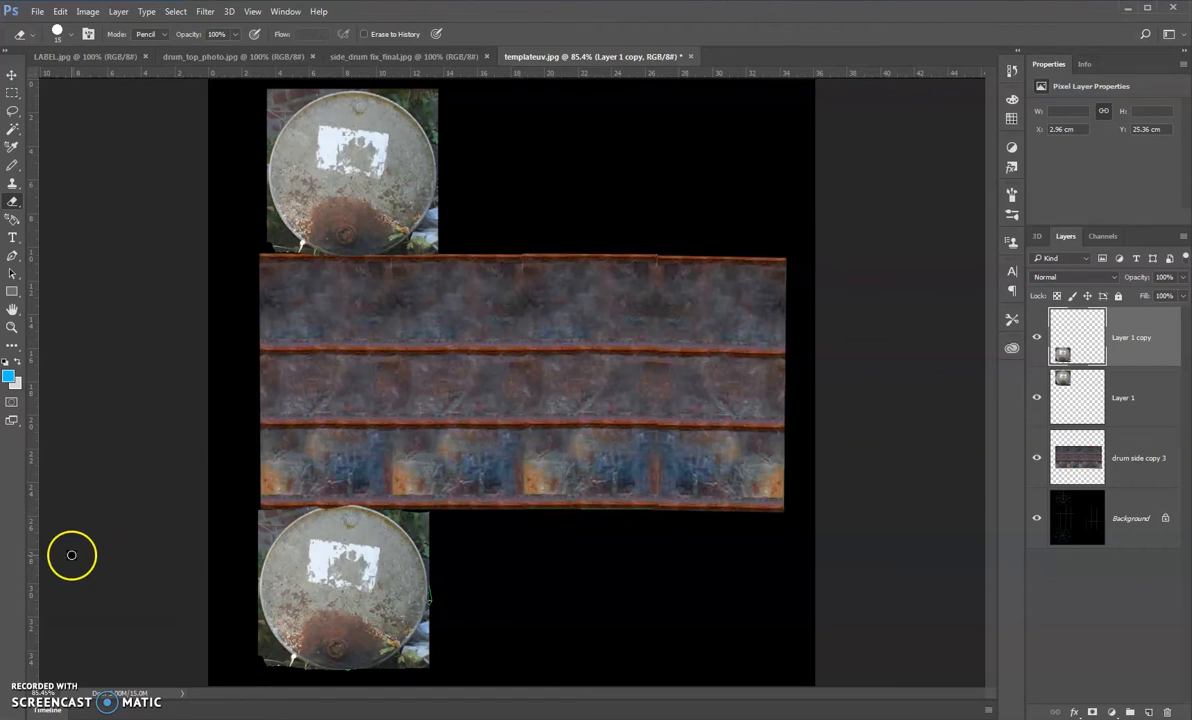
mouse_move(298, 503)
left_mouse_down()
mouse_move(429, 497)
mouse_move(362, 503)
mouse_move(431, 410)
left_mouse_up()
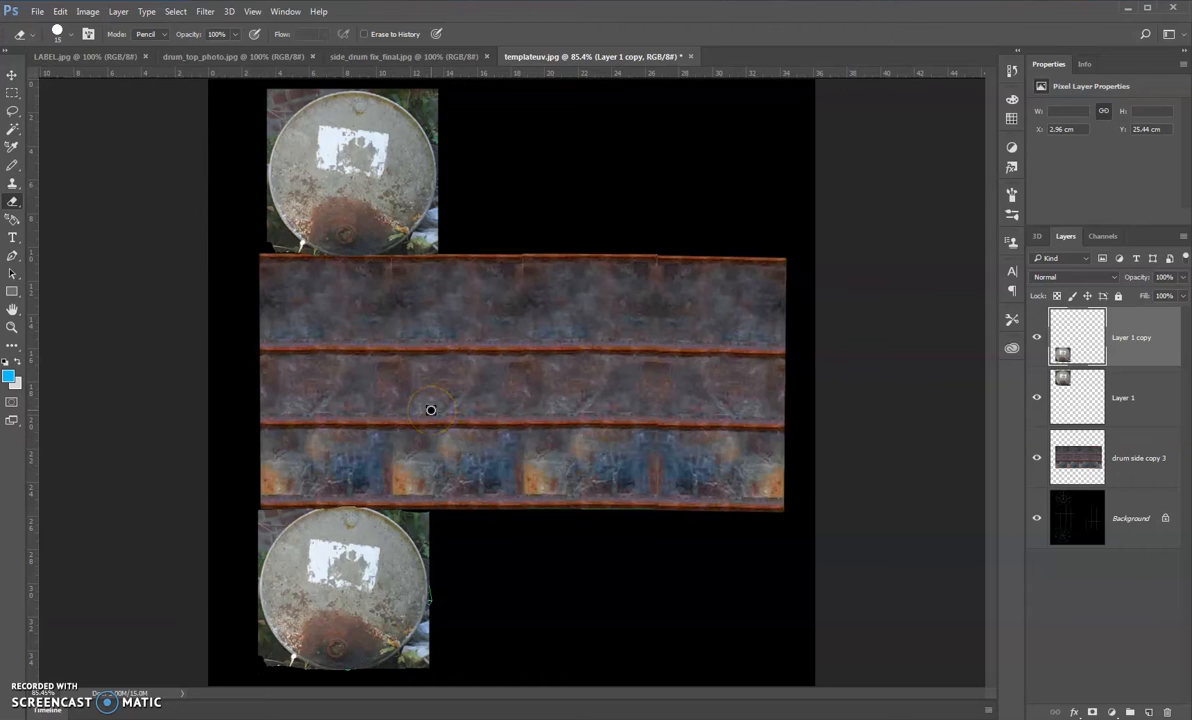
left_click_drag(415, 558, 418, 556)
Clone clean metal over the white patch and the rust stain on the lower drum top copy
left_click(13, 185)
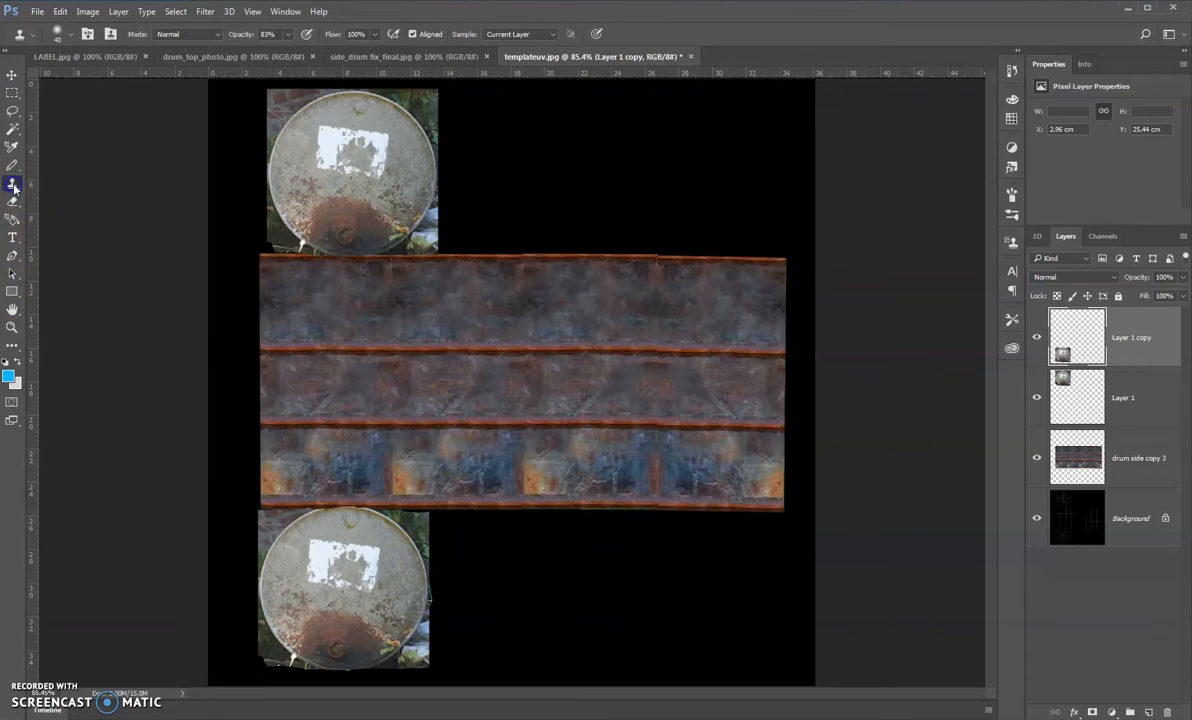
left_click(287, 567, "alt")
left_click_drag(296, 624, 313, 627)
left_click(303, 591, "alt")
left_click(290, 567, "alt")
mouse_move(335, 616)
left_mouse_down()
mouse_move(392, 574)
mouse_move(363, 648)
mouse_move(308, 645)
mouse_move(409, 604)
mouse_move(376, 552)
mouse_move(358, 577)
mouse_move(359, 551)
mouse_move(324, 571)
mouse_move(373, 540)
mouse_move(312, 571)
left_mouse_up()
left_click(380, 612, "alt")
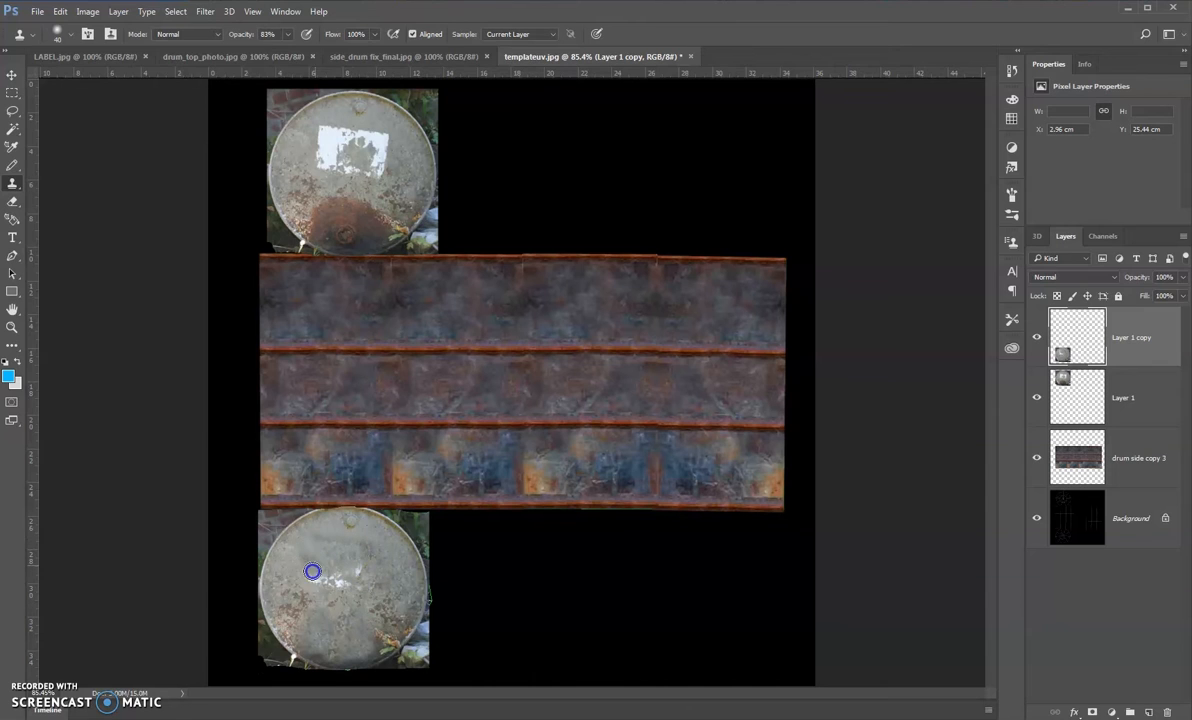
Copy the entire LABEL.jpg image and paste it into templateuv.jpg as a new layer
key("ctrl+Tab")
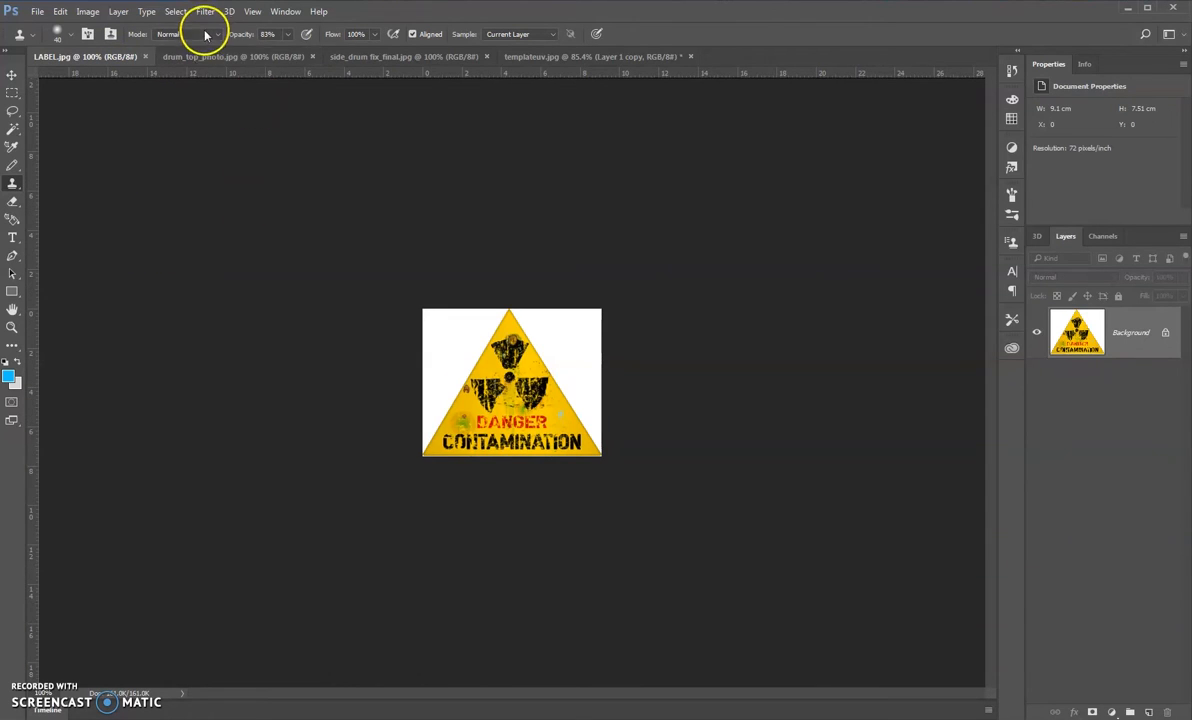
left_click(175, 12)
left_click(170, 26)
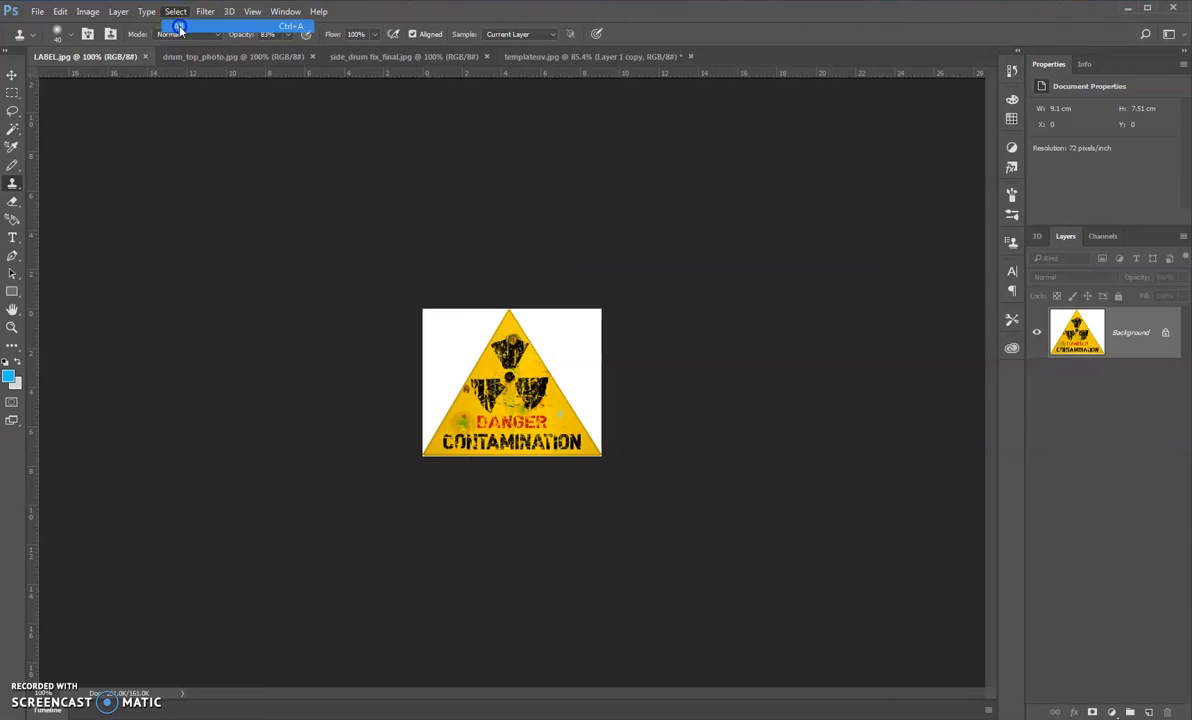
left_click(60, 11)
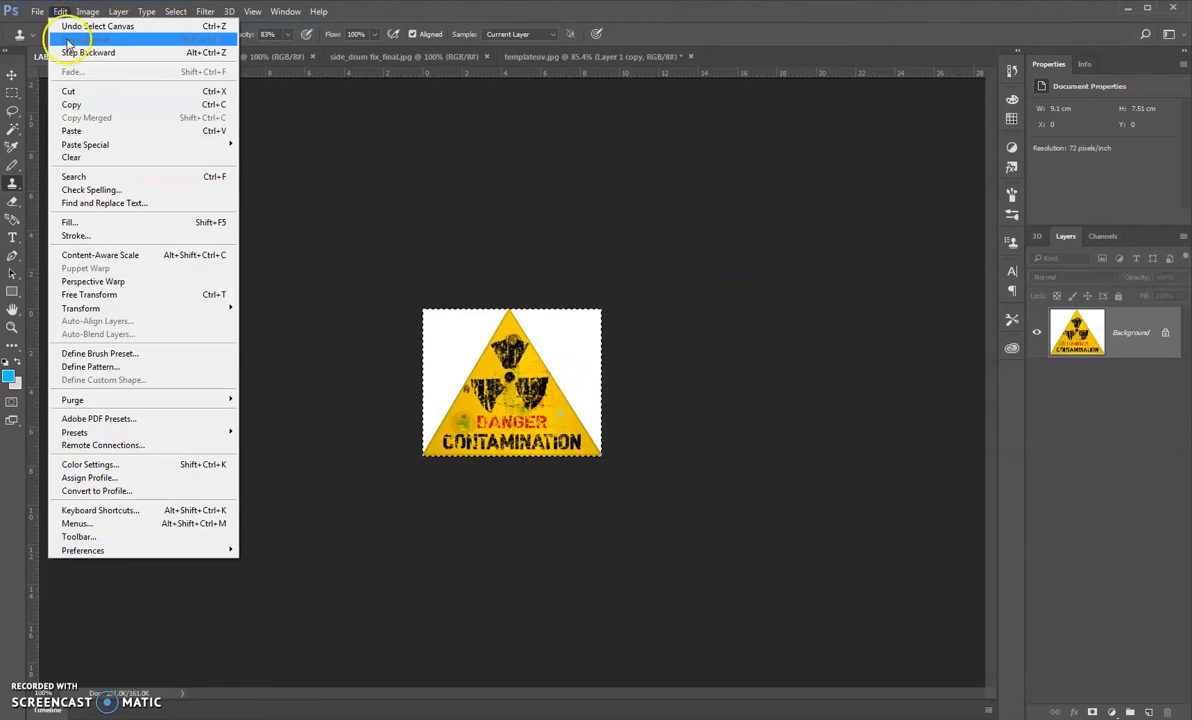
left_click(80, 101)
left_click(540, 57)
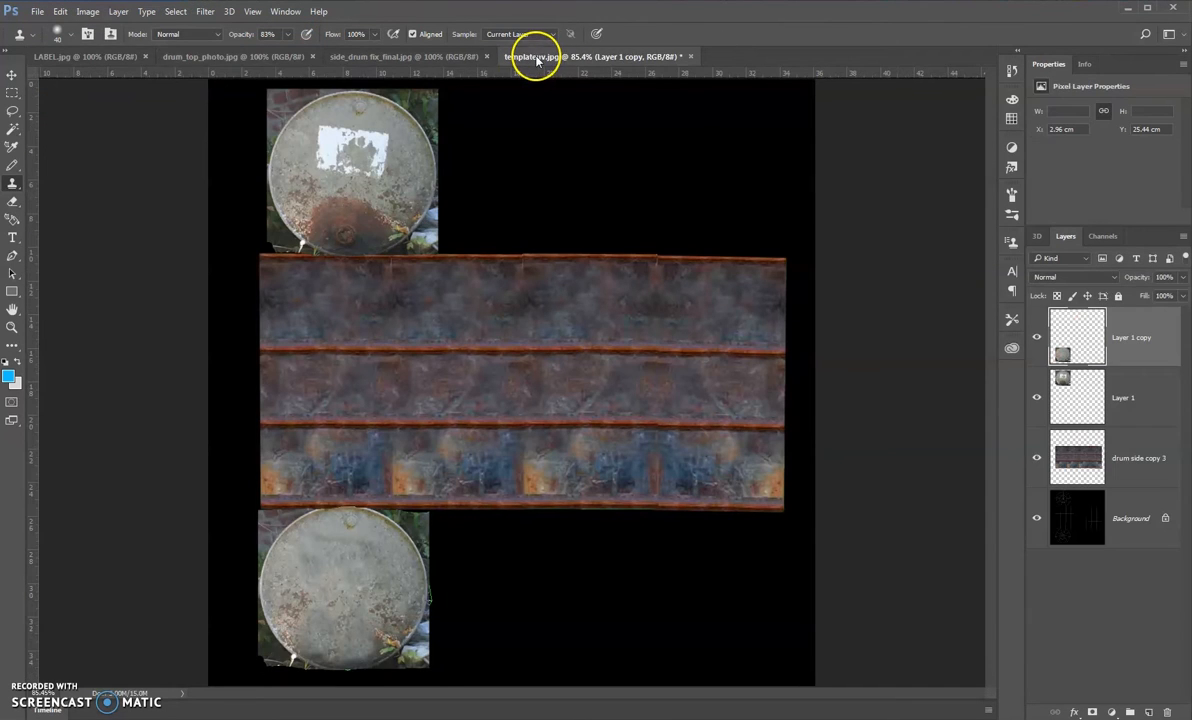
left_click(60, 11)
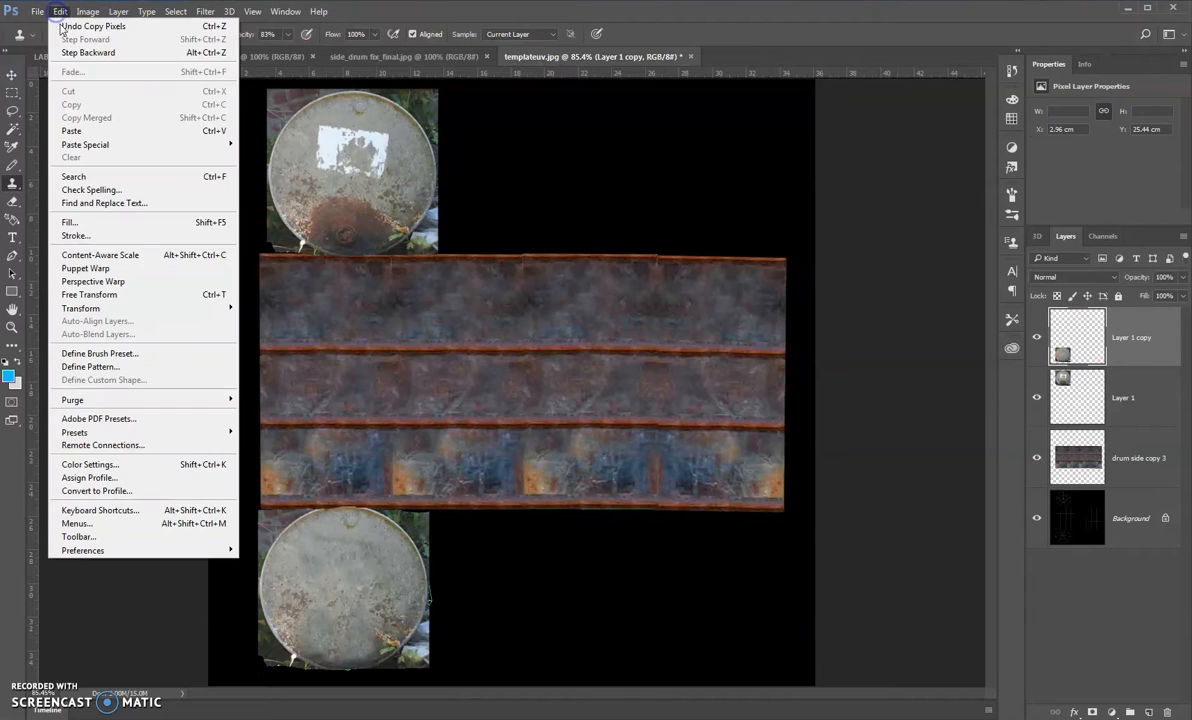
left_click(71, 131)
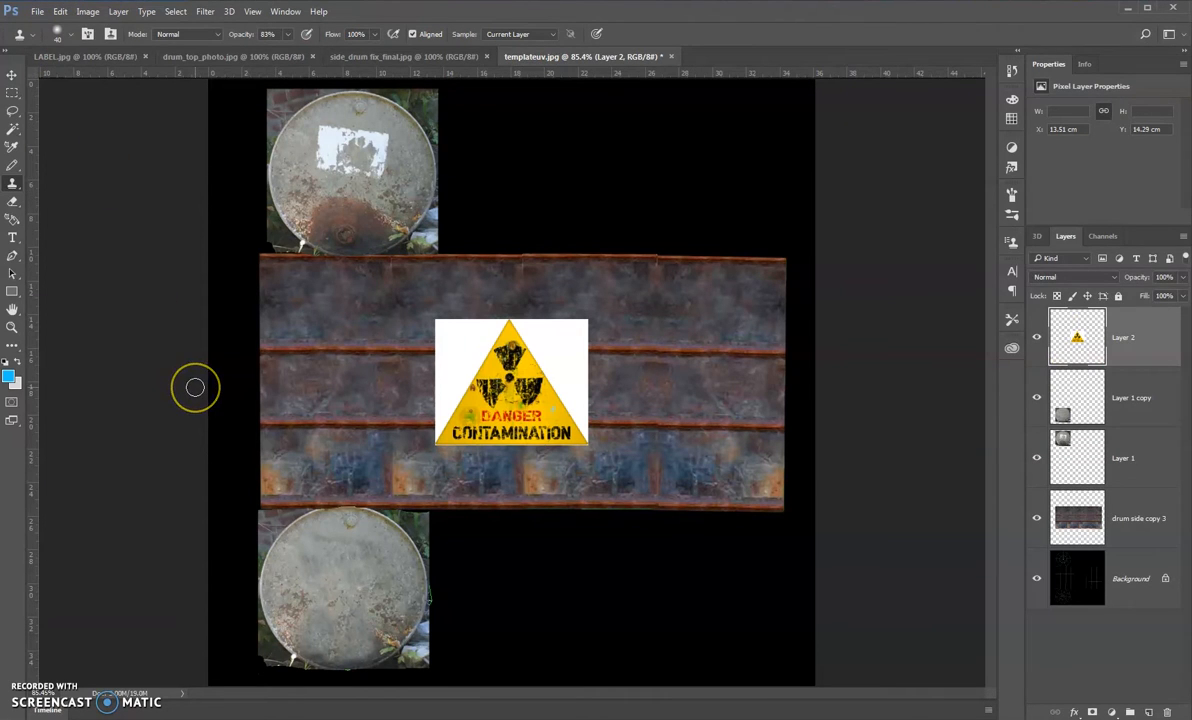
Move the warning label on the side texture to about X 14.5 cm, Y 14.6 cm
left_click(12, 75)
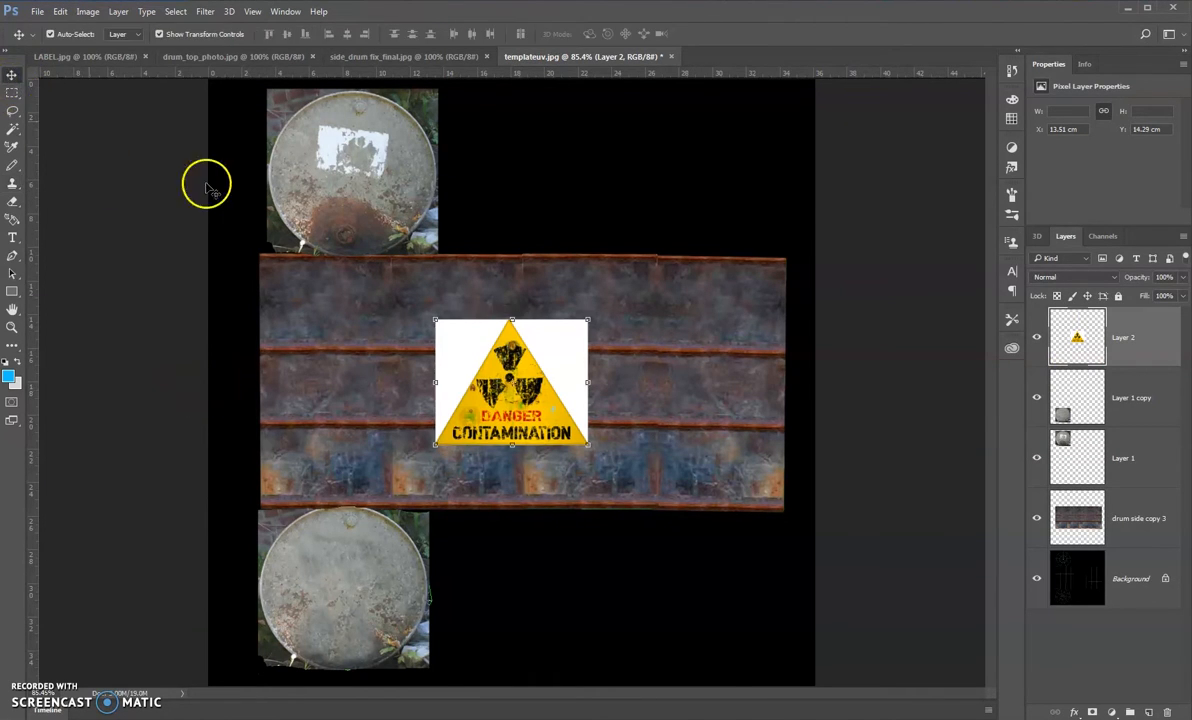
left_click_drag(505, 403, 539, 419)
left_click(98, 288)
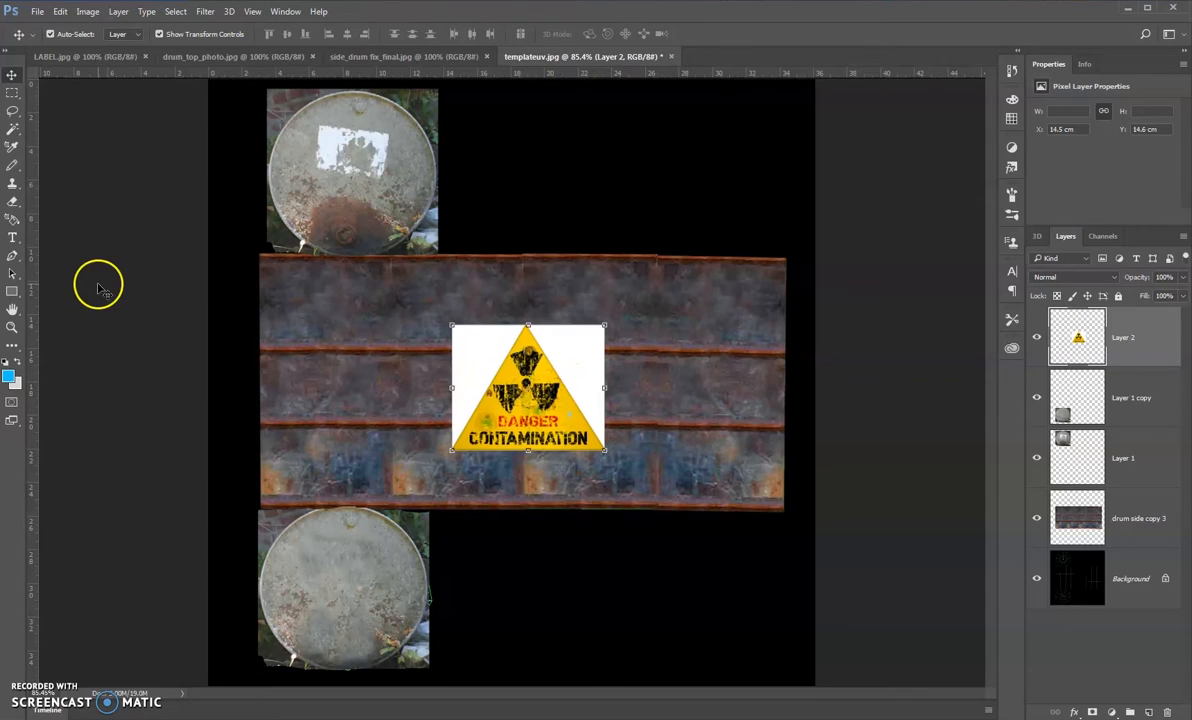
Select the white areas on both sides of the warning triangle with the Magic Wand and cut them away
left_click(13, 128)
left_click(475, 331)
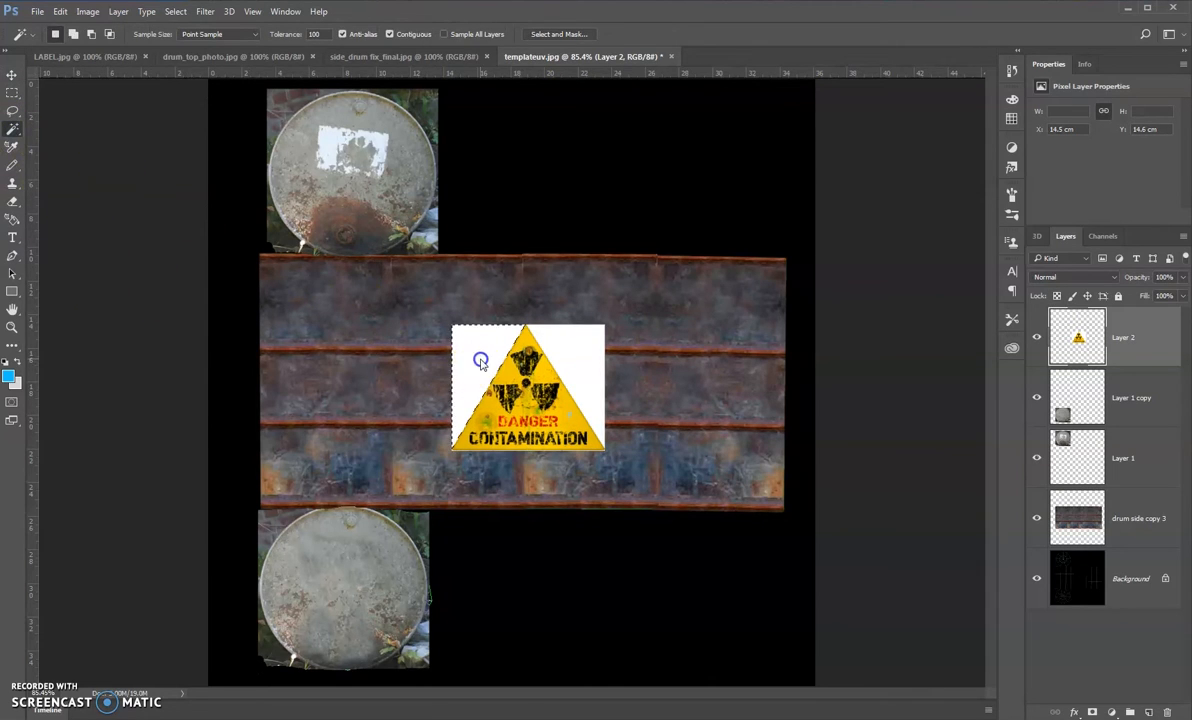
left_click(37, 11)
mouse_move(61, 14)
left_click(68, 91)
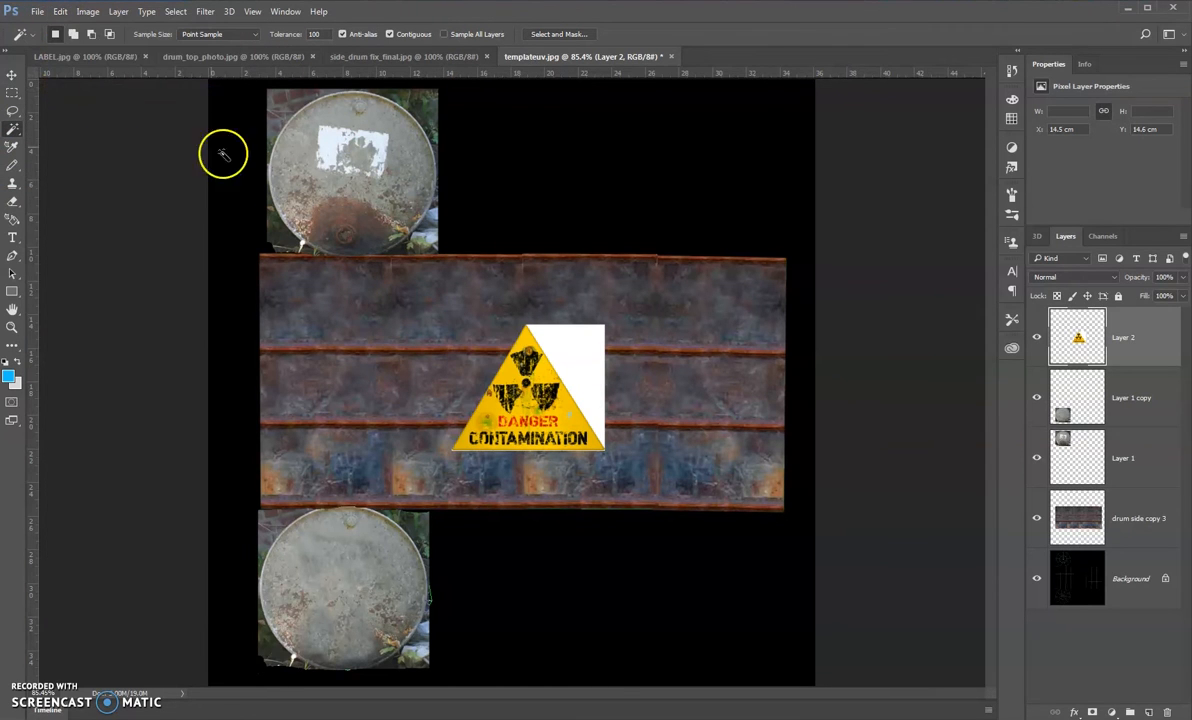
left_click(575, 332)
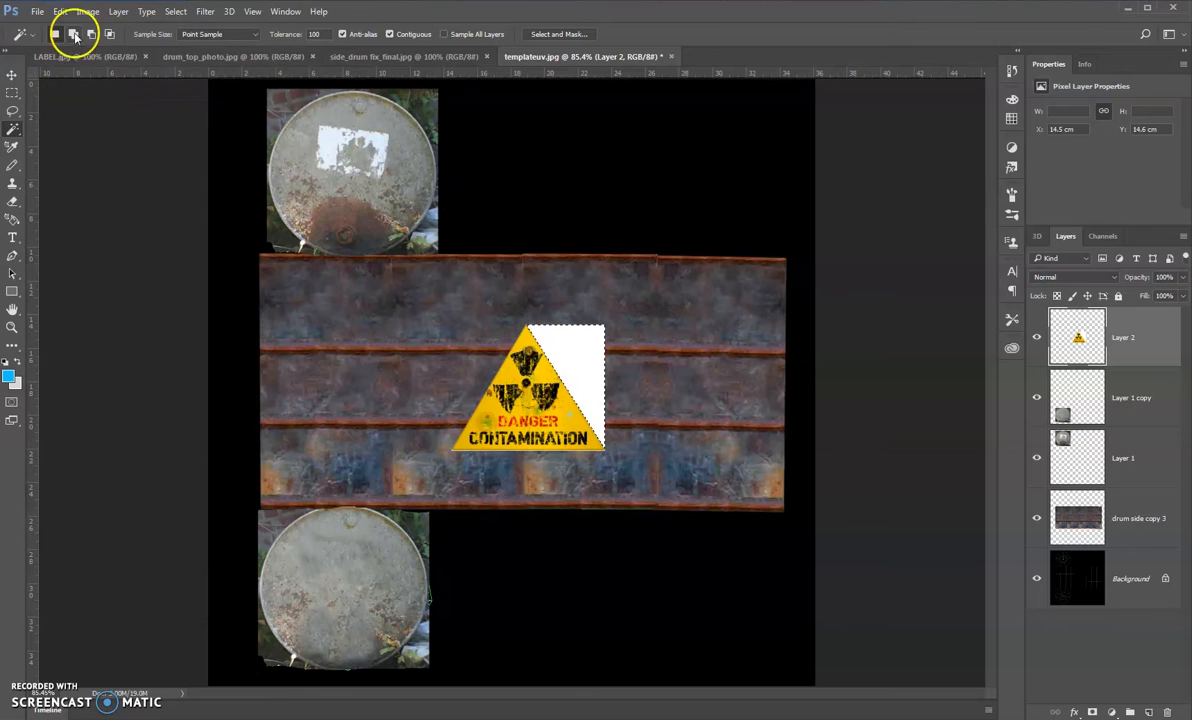
left_click(60, 12)
left_click(66, 91)
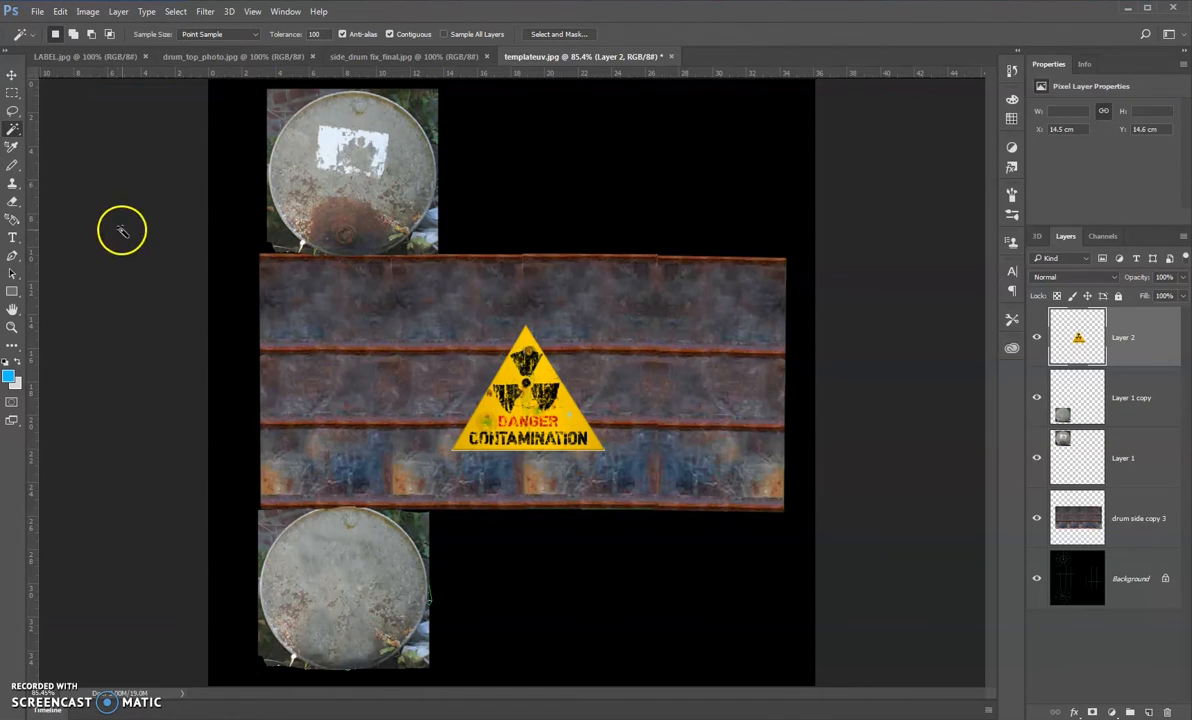
Delete the thin white strip along the warning triangle's lower edge with the Magic Wand and clear the selection
left_click(12, 328)
left_click(481, 451)
left_click(481, 451)
left_click(481, 451)
left_click(481, 451)
left_click(481, 451)
left_click(12, 129)
left_click(305, 446)
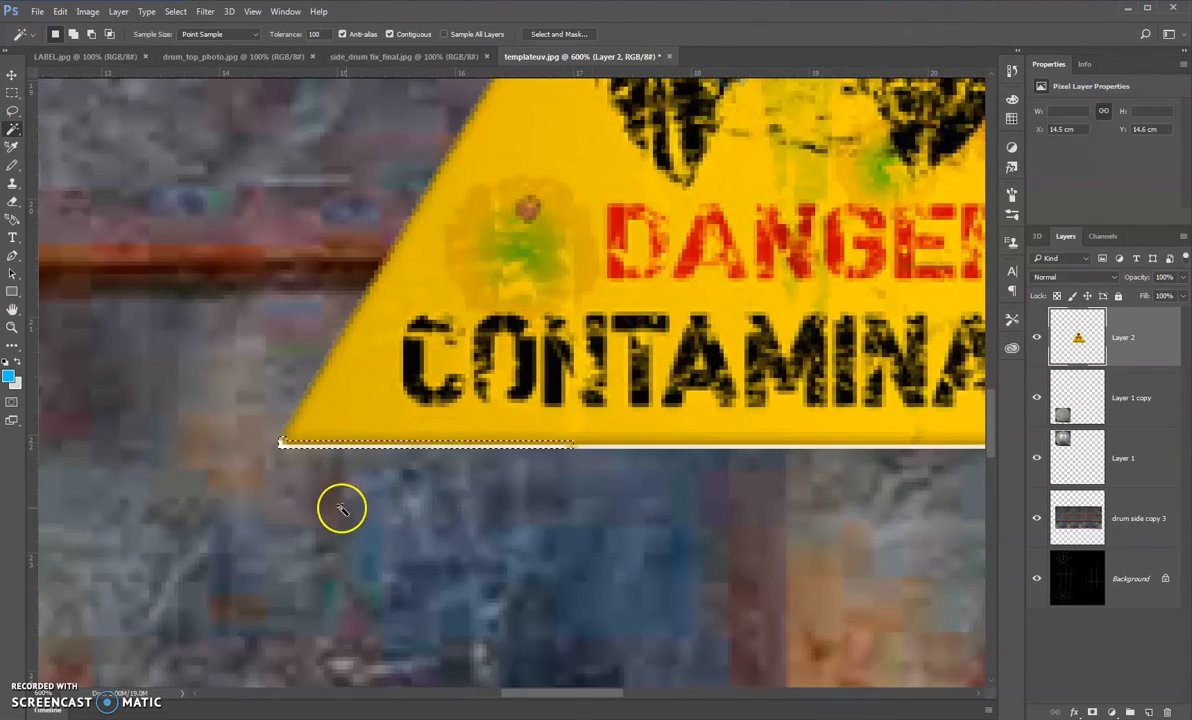
key("Delete")
left_click(567, 392)
key("Delete")
left_click(12, 309)
left_click(195, 34)
left_click(176, 12)
left_click(192, 41)
Roughen the edges and corners of the warning triangle with a 10 px eraser for a worn look
left_click(12, 201)
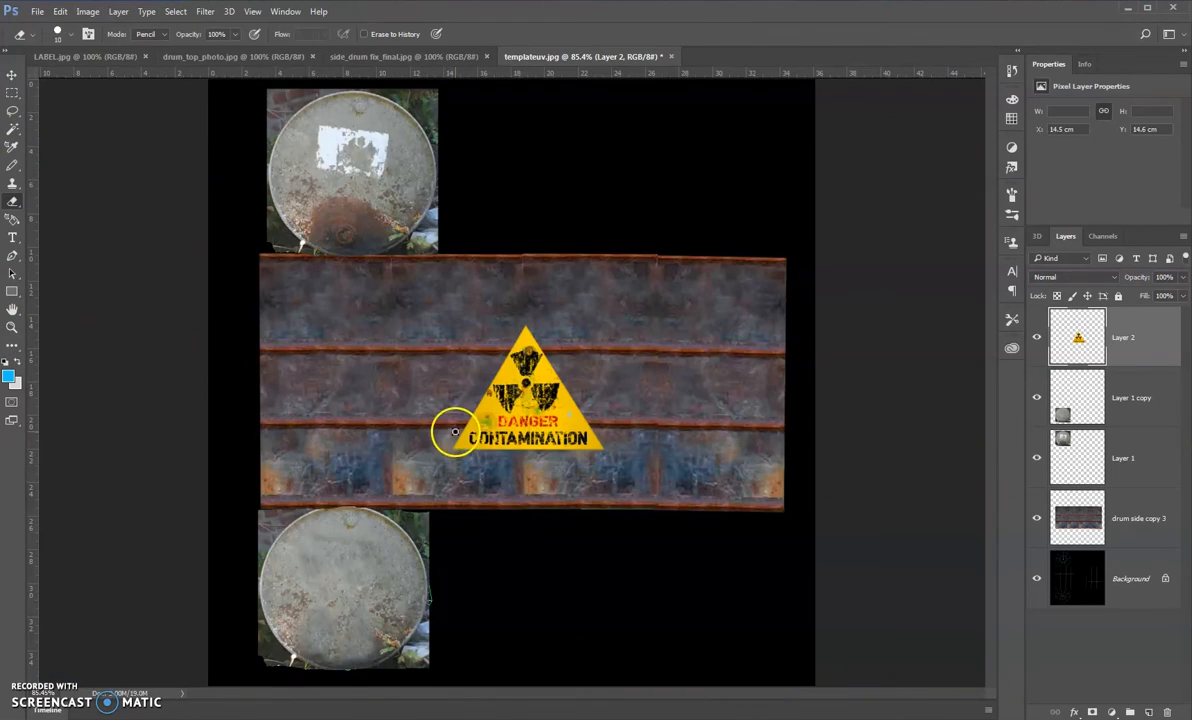
left_click(70, 34)
left_click_drag(487, 391, 494, 452)
left_click(526, 323)
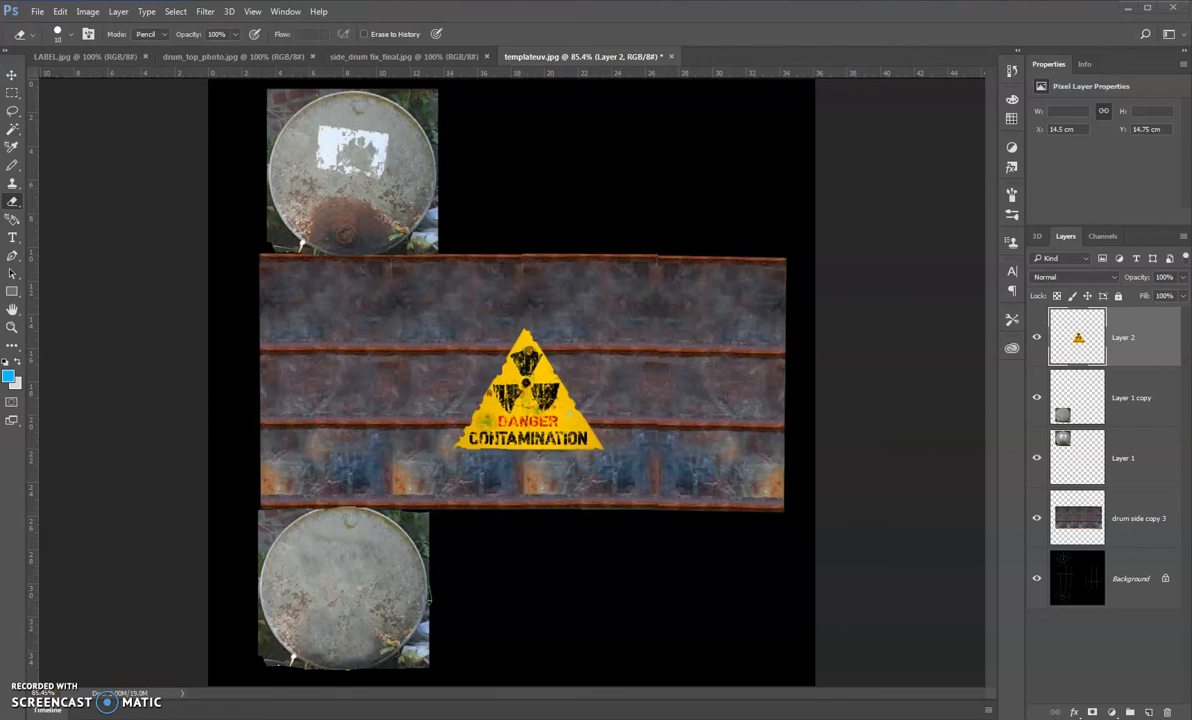
Save the texture as a JPEG named final_diffuse in the drum folder at quality 12 (Maximum)
left_click(35, 11)
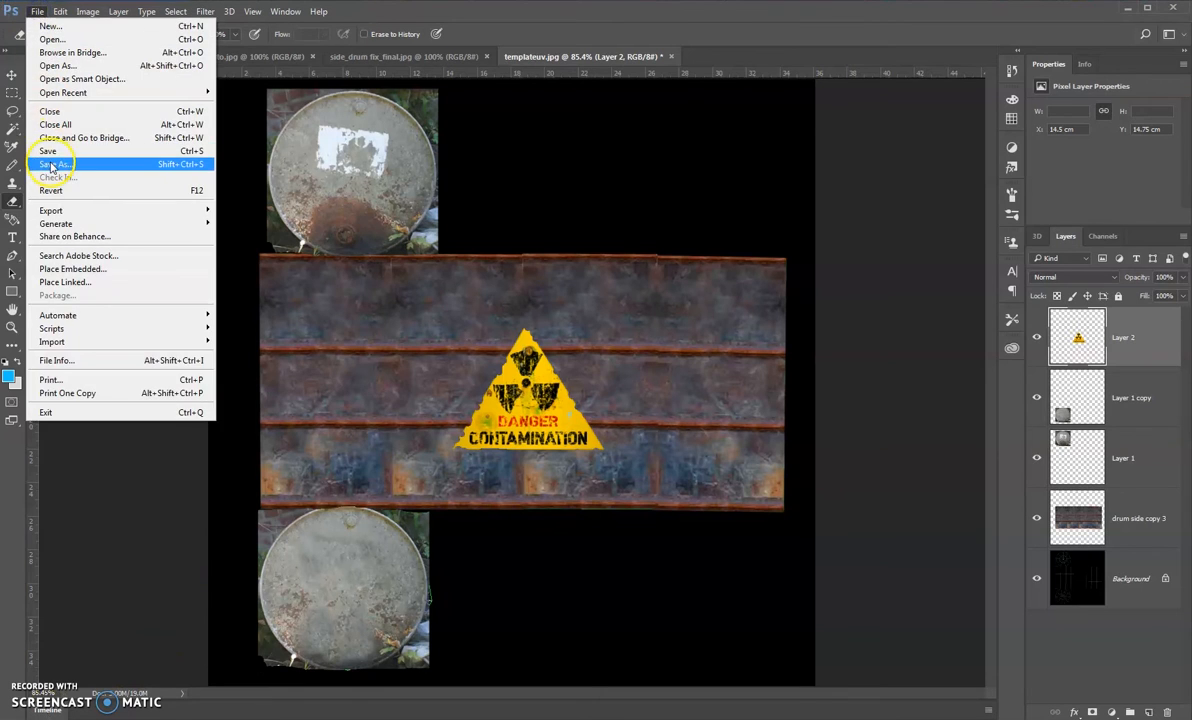
left_click(66, 166)
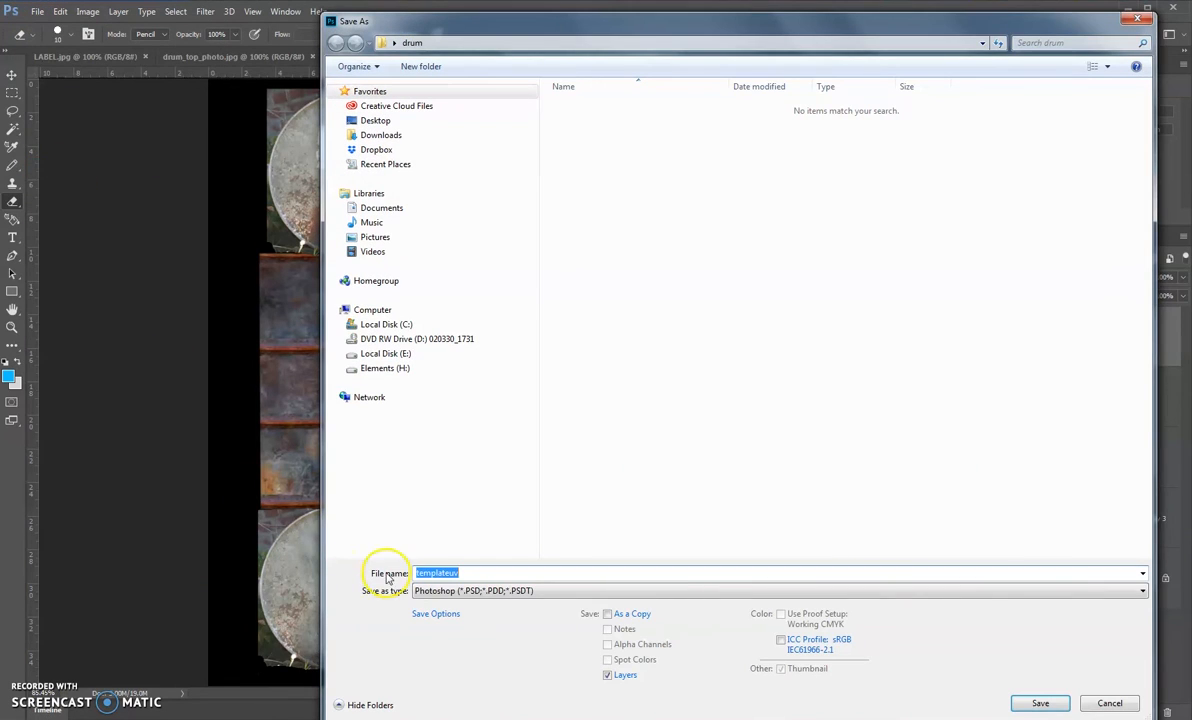
left_click(446, 592)
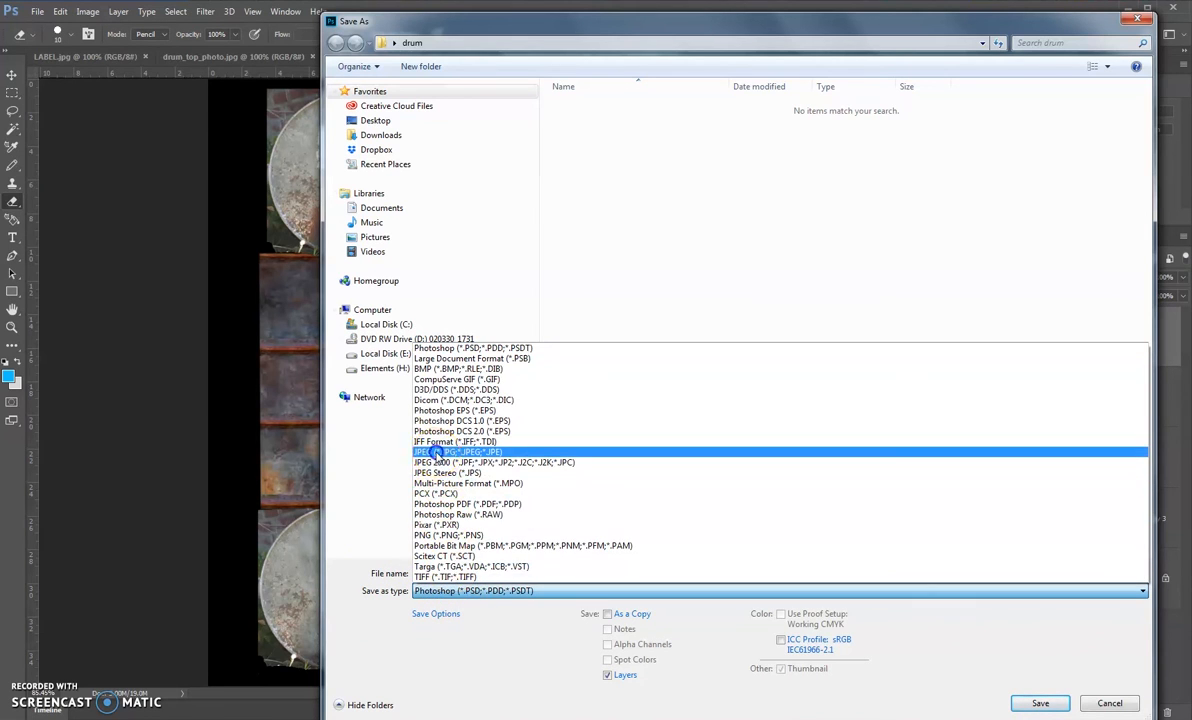
left_click(436, 453)
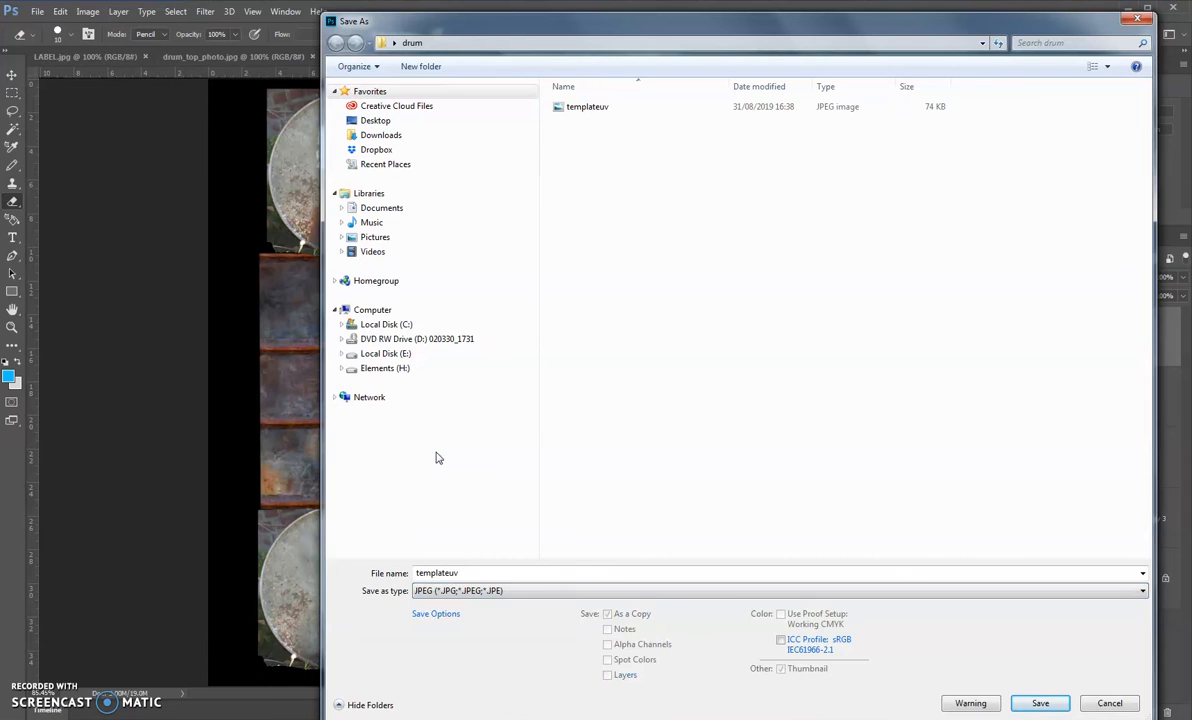
double_click(443, 572)
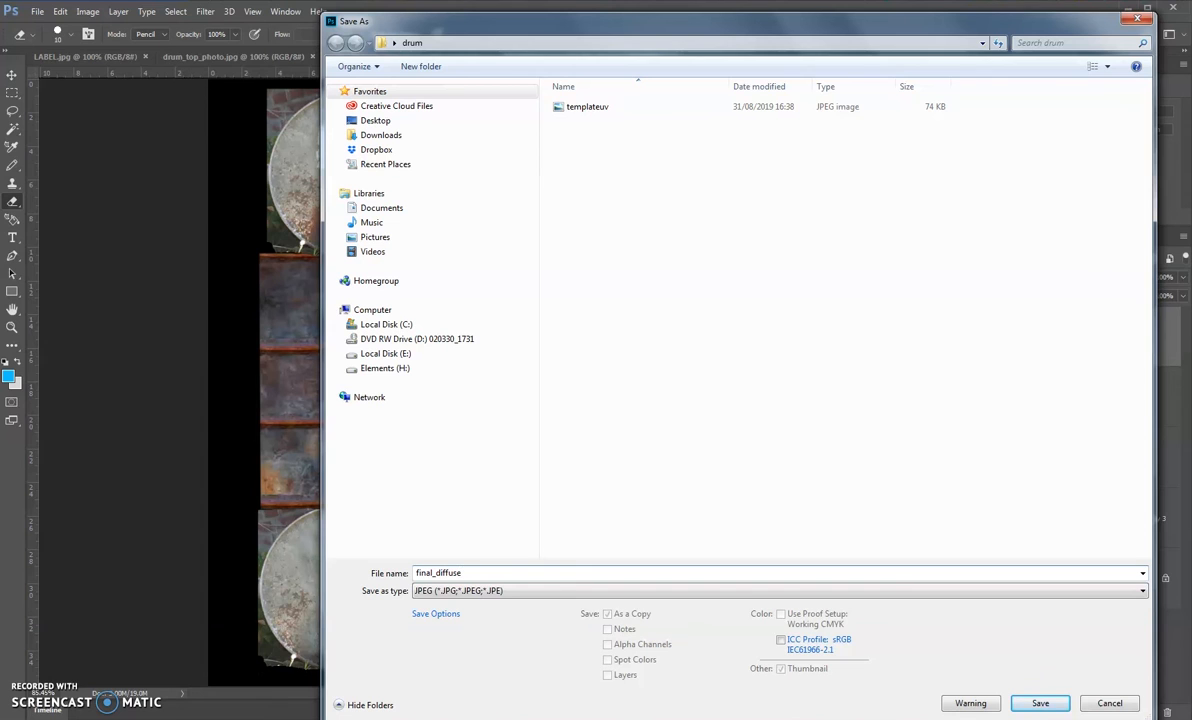
left_click(1036, 705)
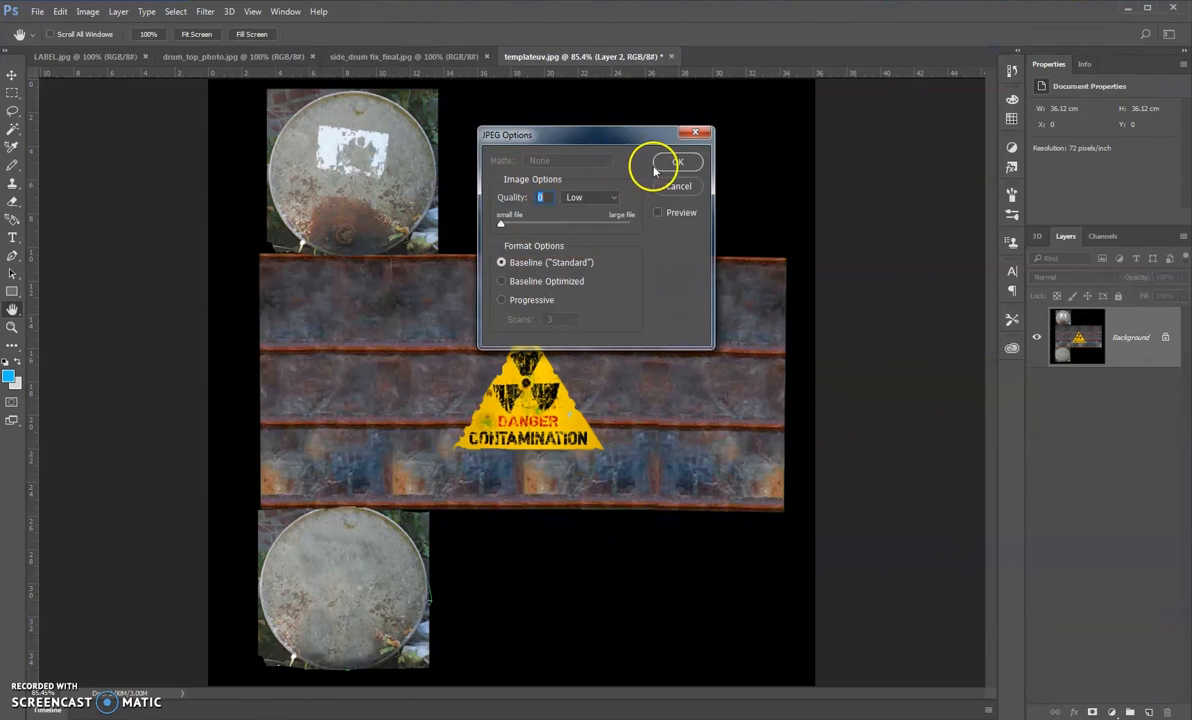
left_click_drag(501, 225, 507, 225)
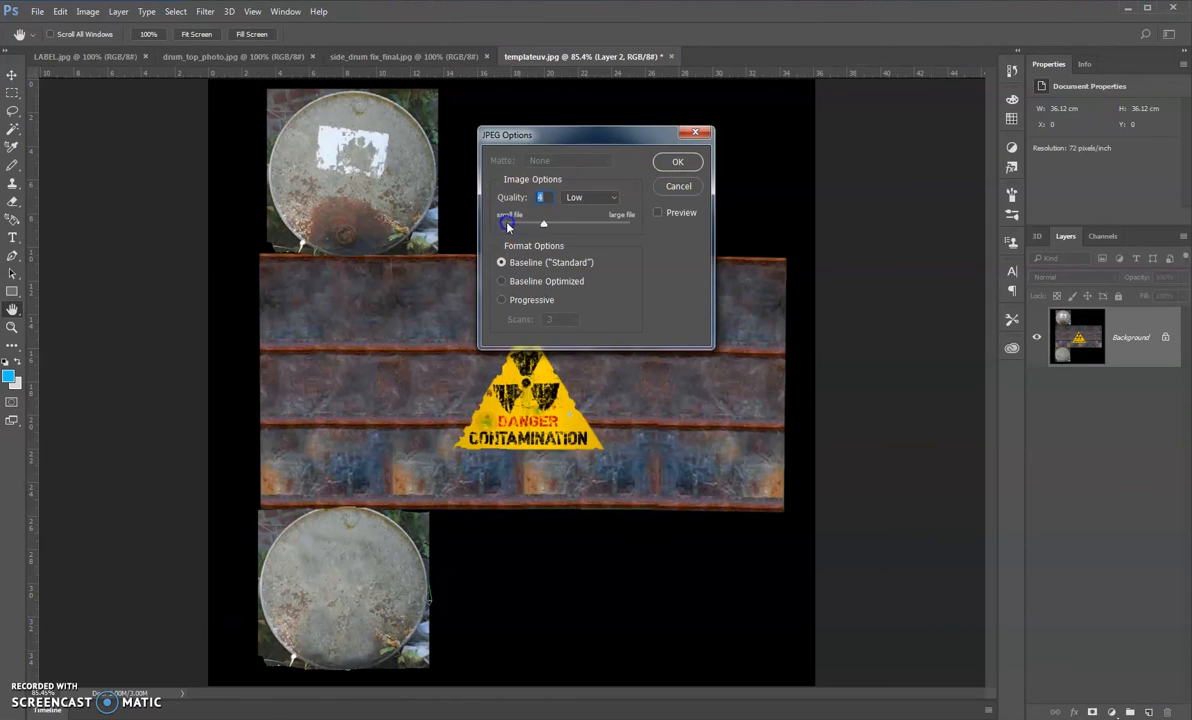
left_click(677, 161)
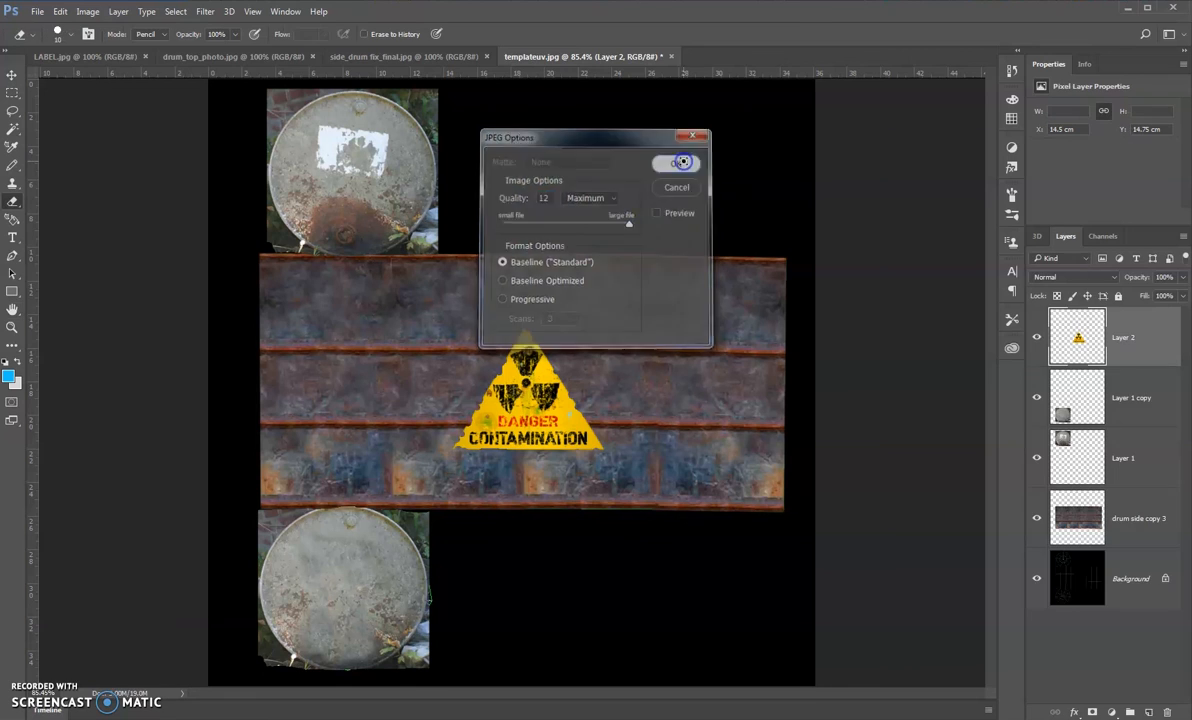